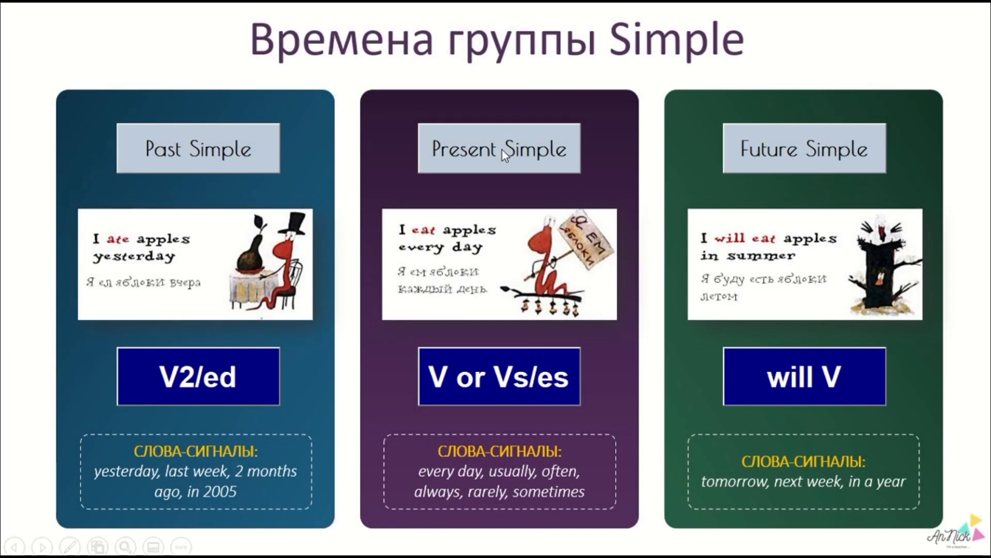
Preview the Present Simple explanation and example popups, closing each one.
click(510, 164)
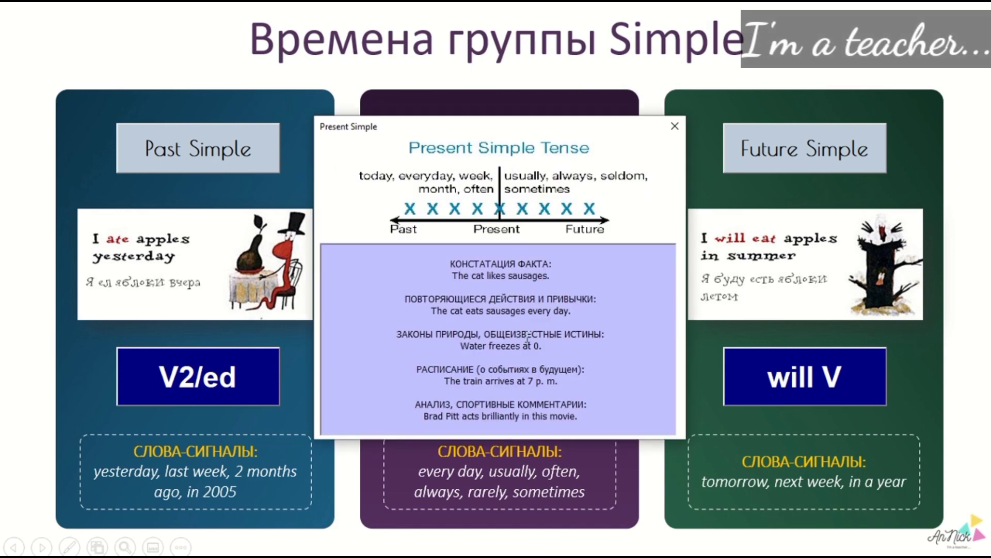
click(675, 127)
click(524, 381)
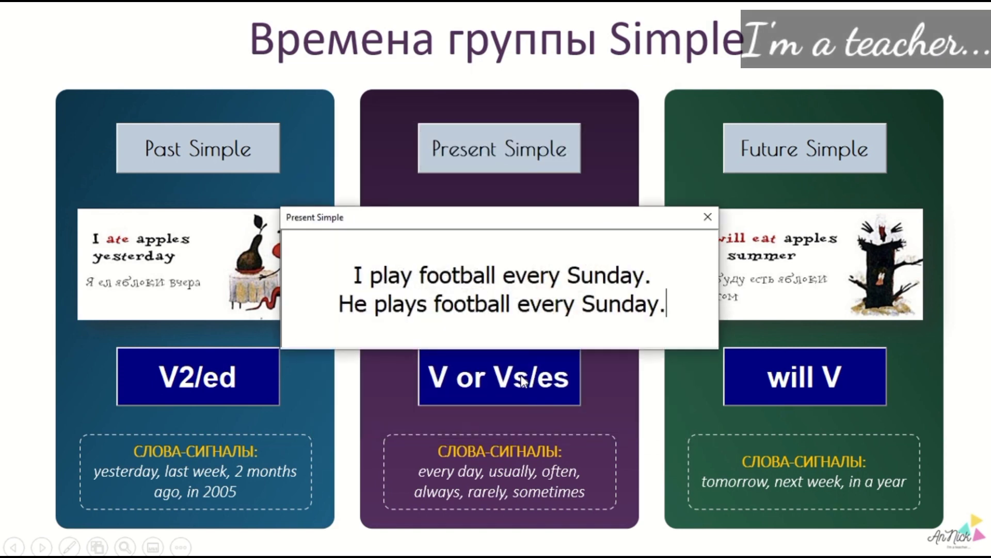
click(708, 217)
Preview the Future Simple tense and example popups, closing each one.
click(807, 154)
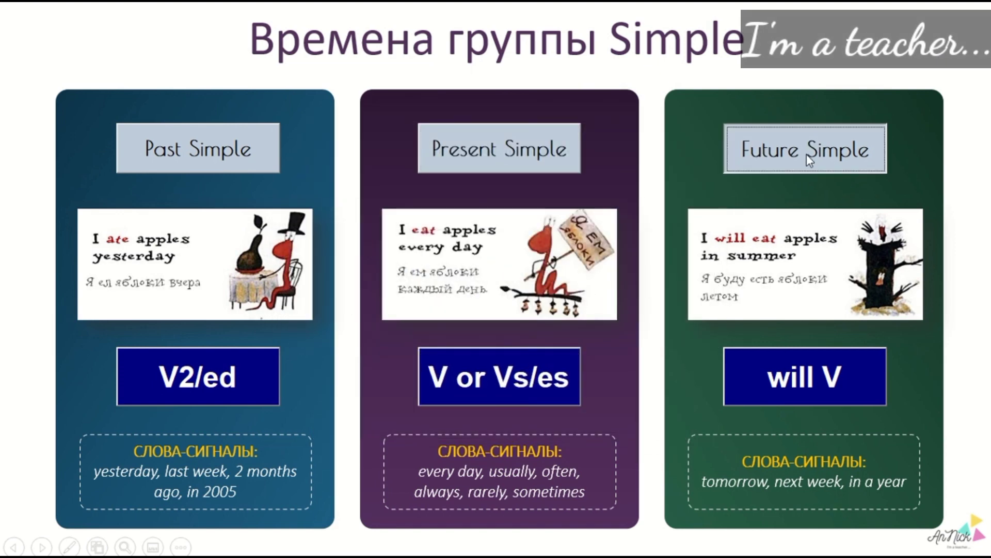
click(688, 130)
click(738, 372)
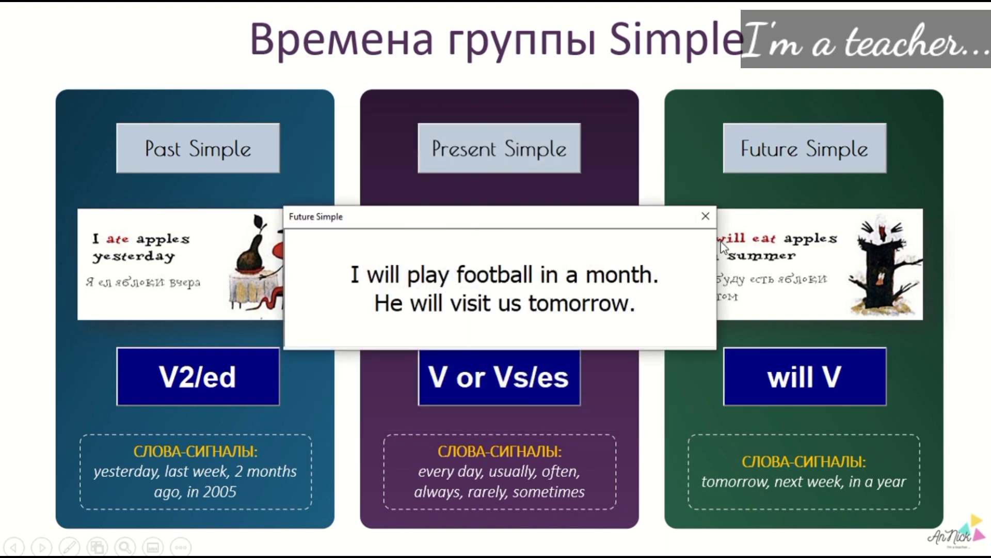
click(705, 216)
Preview the Past Simple example and tense popups.
click(276, 381)
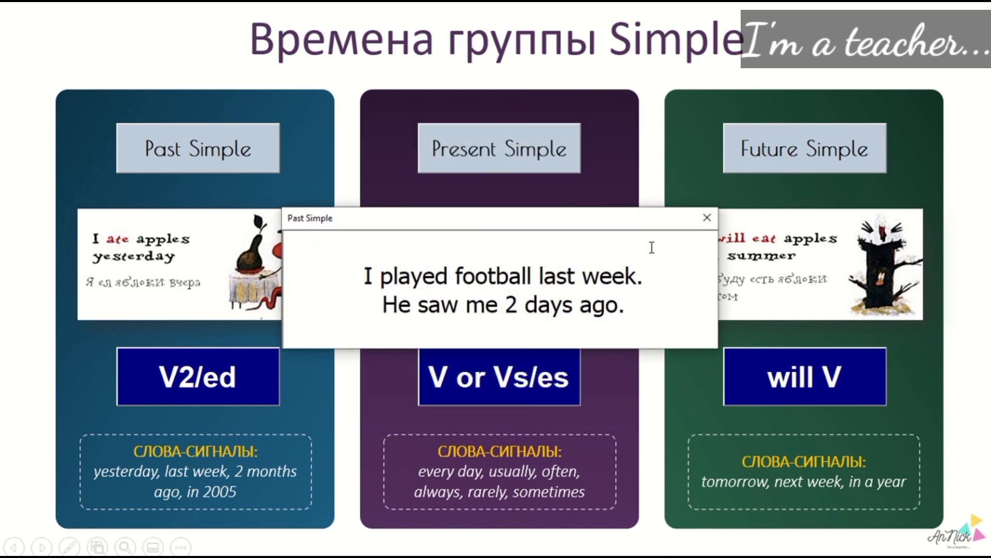
click(705, 222)
click(250, 155)
click(829, 413)
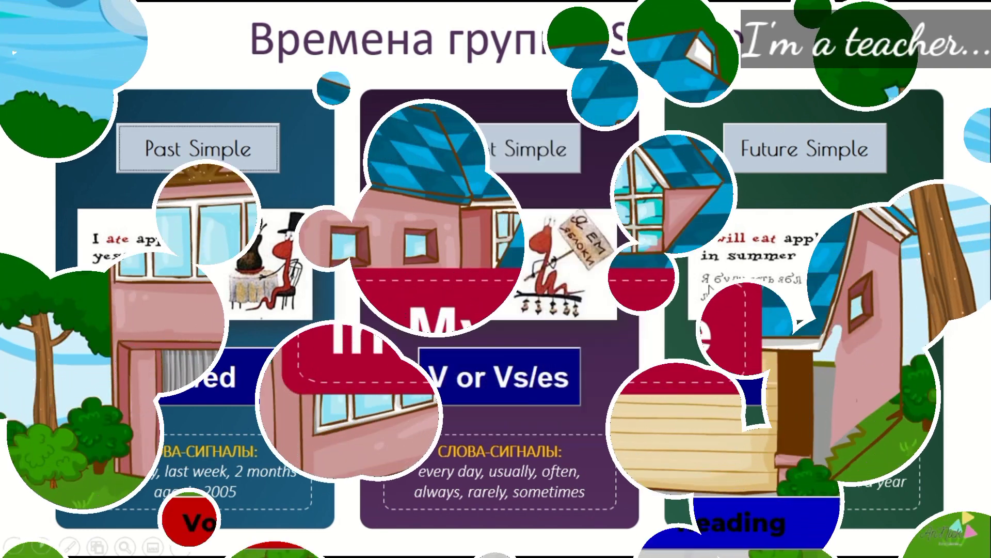
click(325, 517)
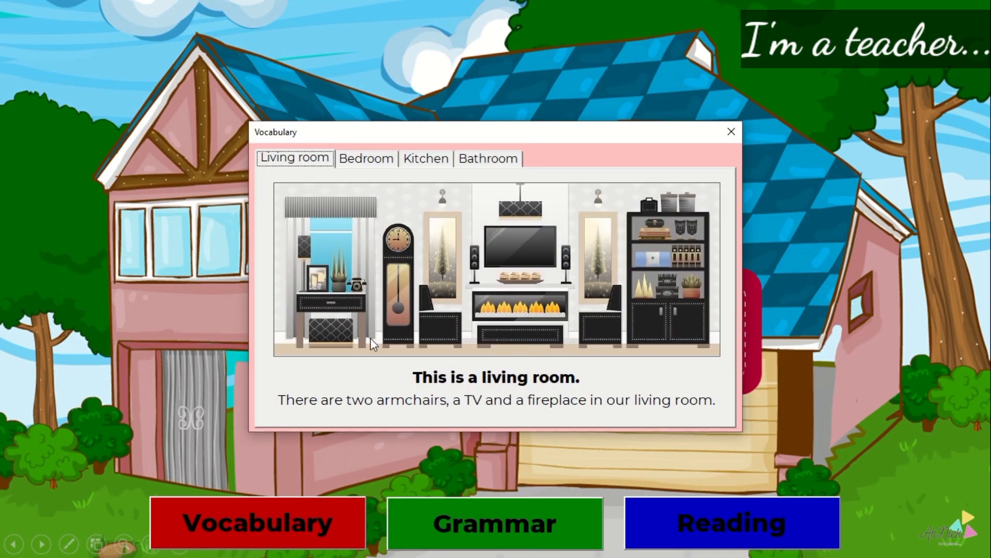
click(377, 160)
click(433, 159)
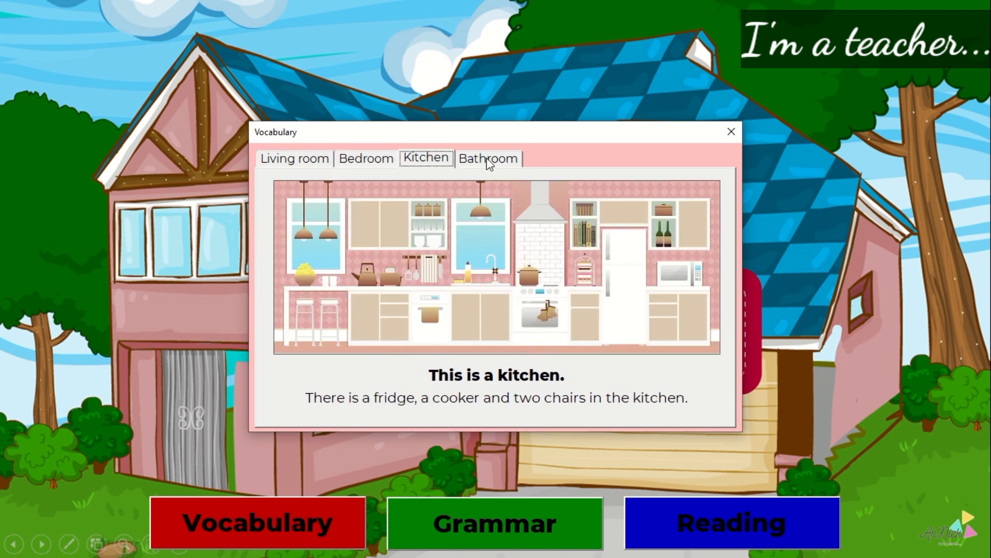
click(489, 159)
click(374, 158)
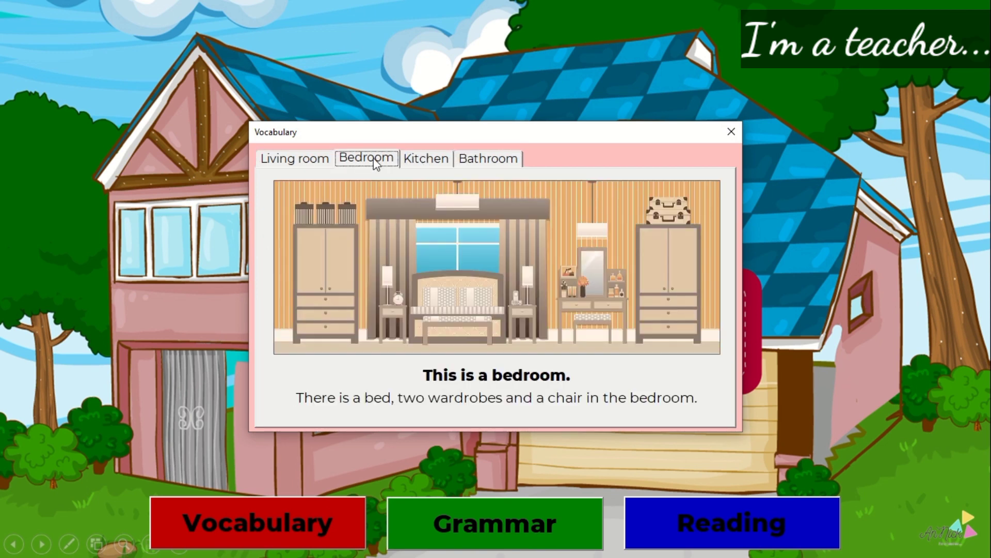
click(310, 160)
click(735, 132)
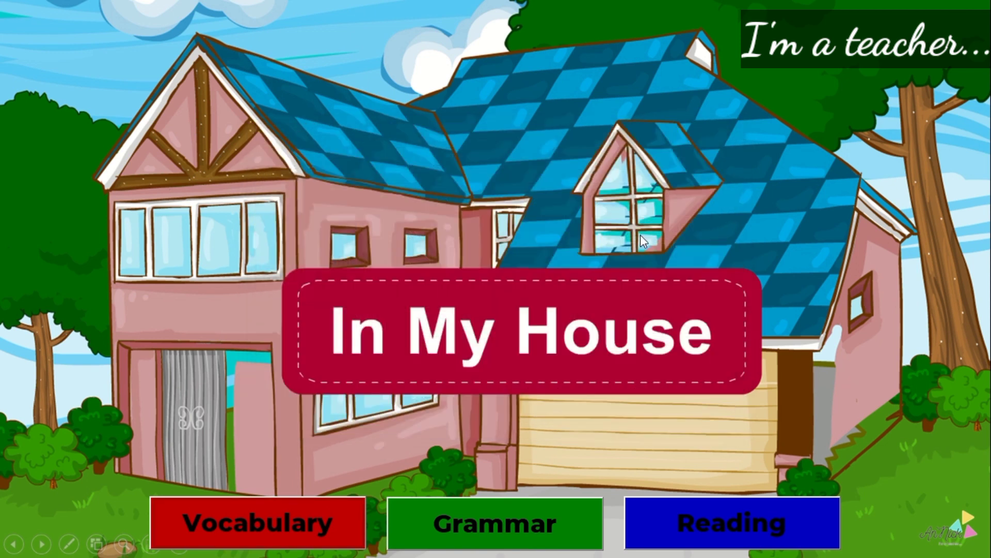
click(530, 520)
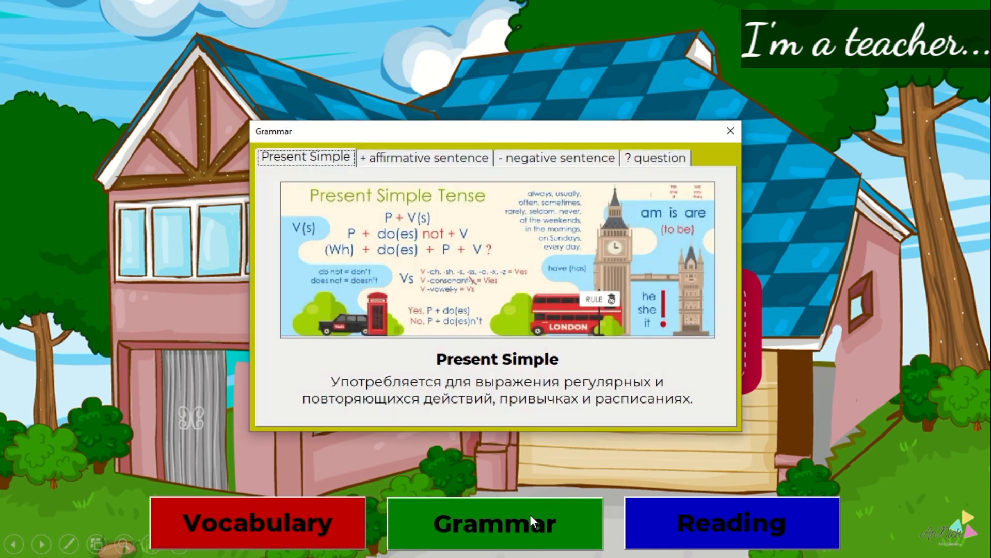
click(421, 158)
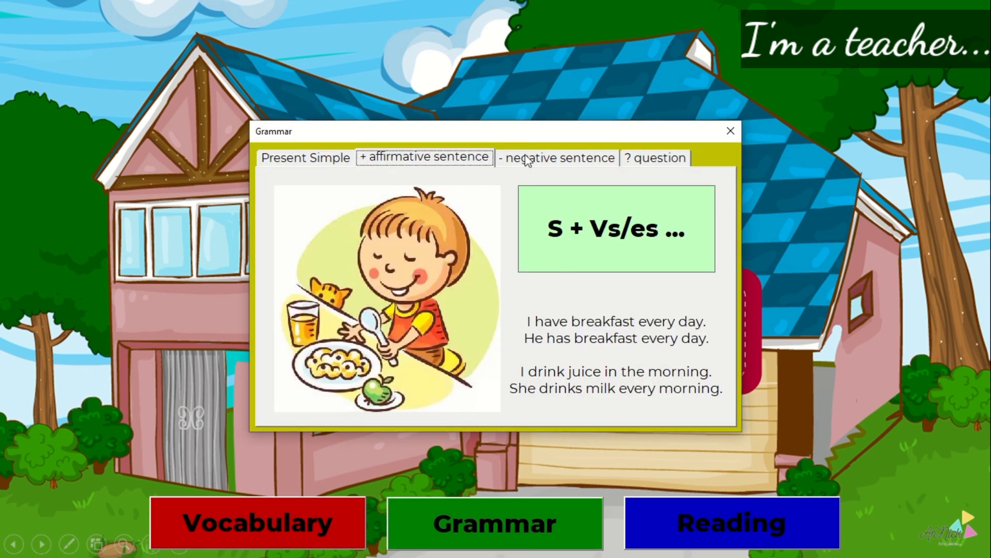
click(537, 158)
click(651, 159)
click(576, 164)
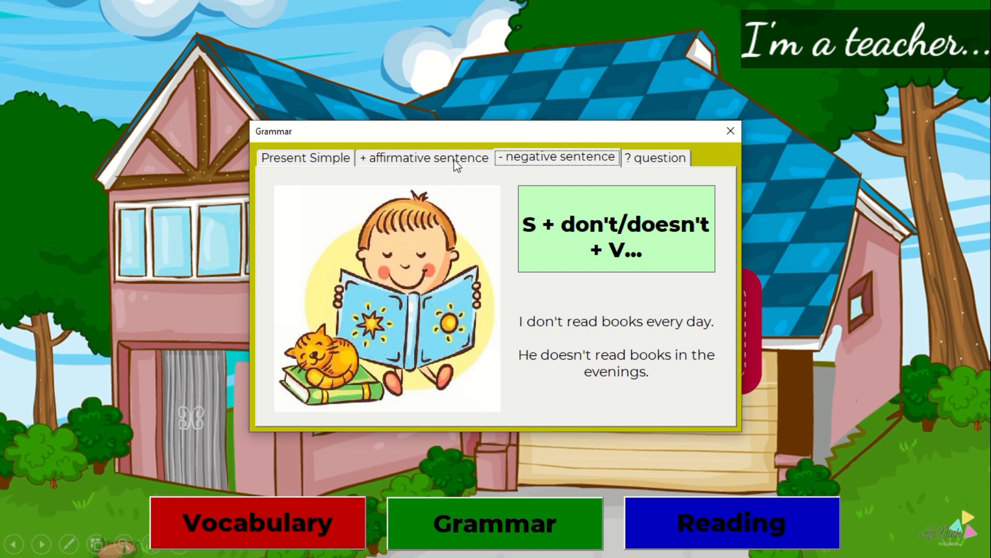
click(457, 161)
click(297, 160)
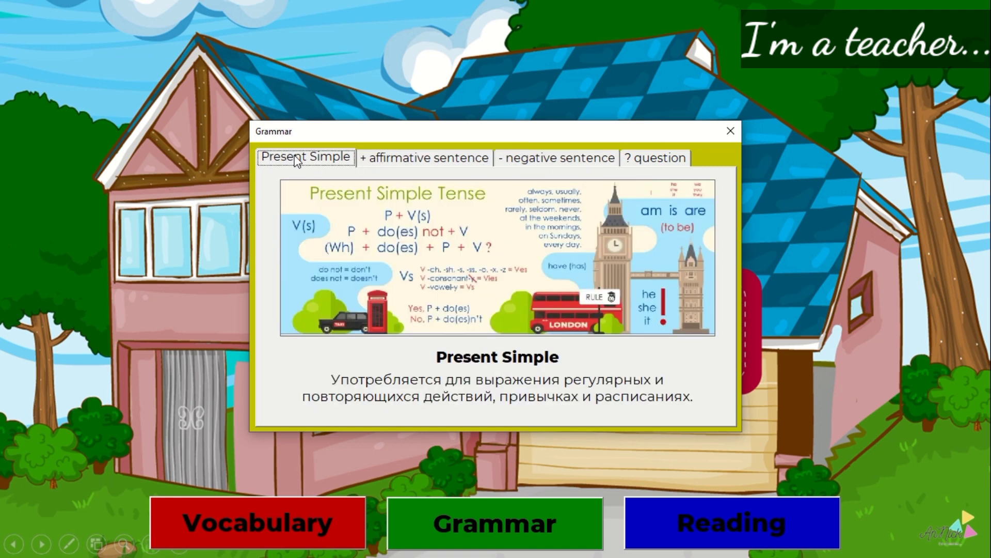
click(730, 131)
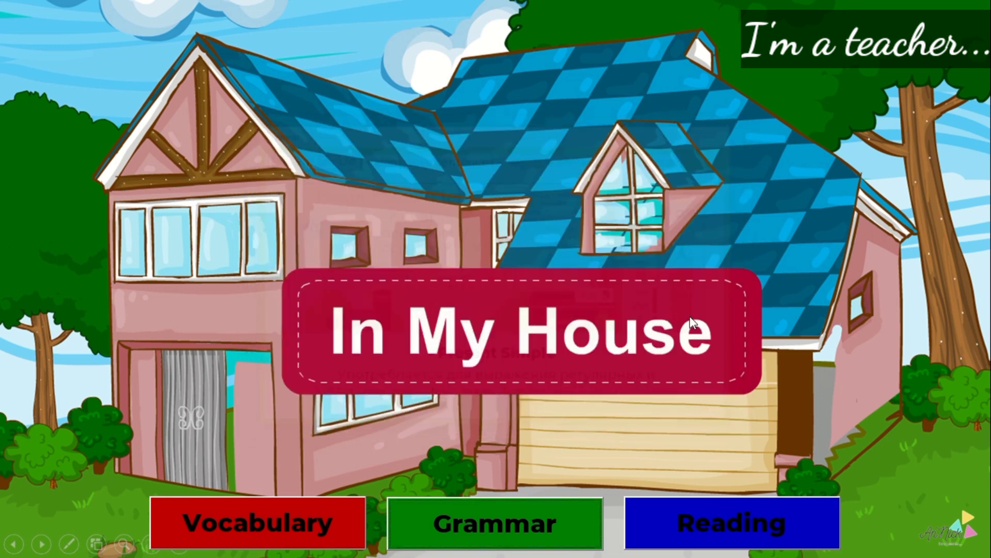
click(712, 515)
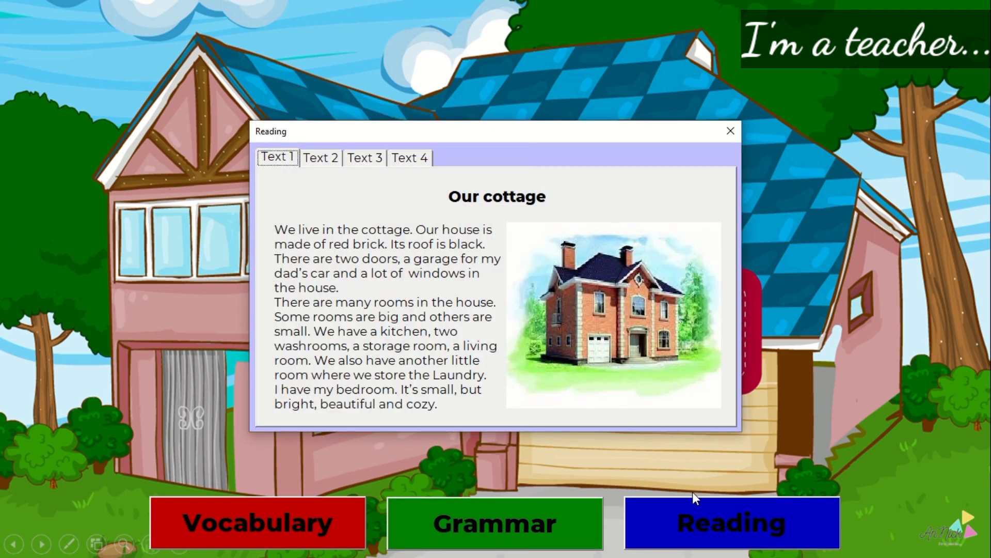
click(338, 162)
click(360, 161)
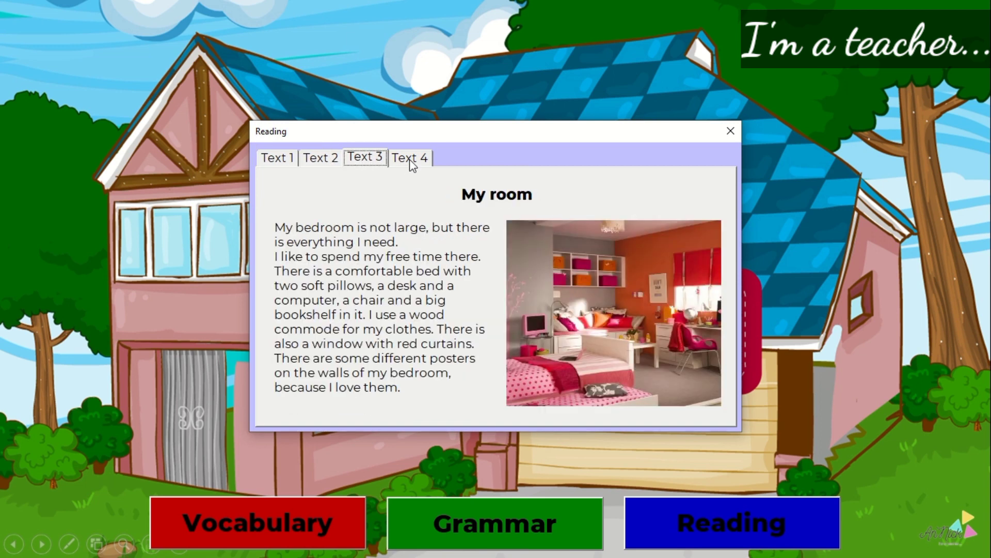
click(411, 164)
click(310, 160)
click(290, 162)
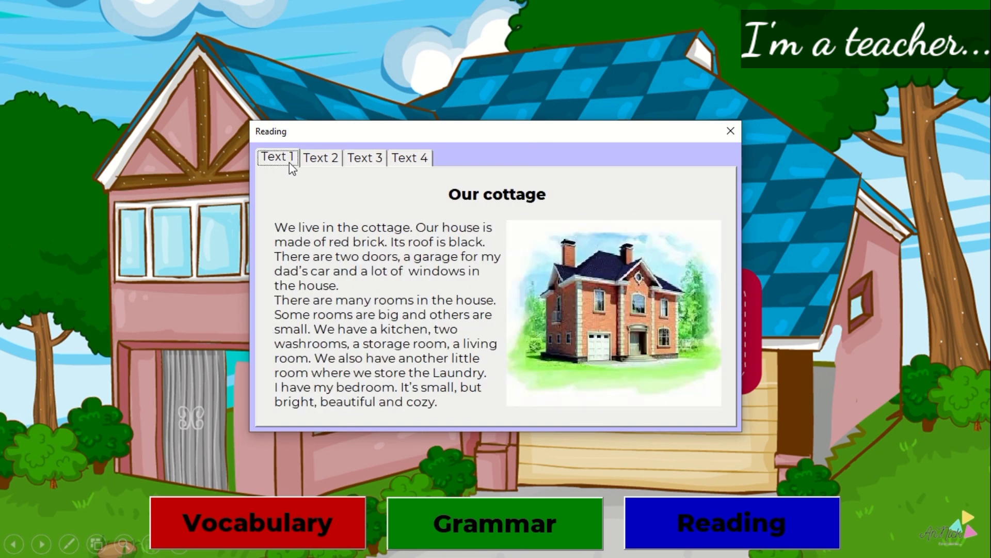
click(729, 131)
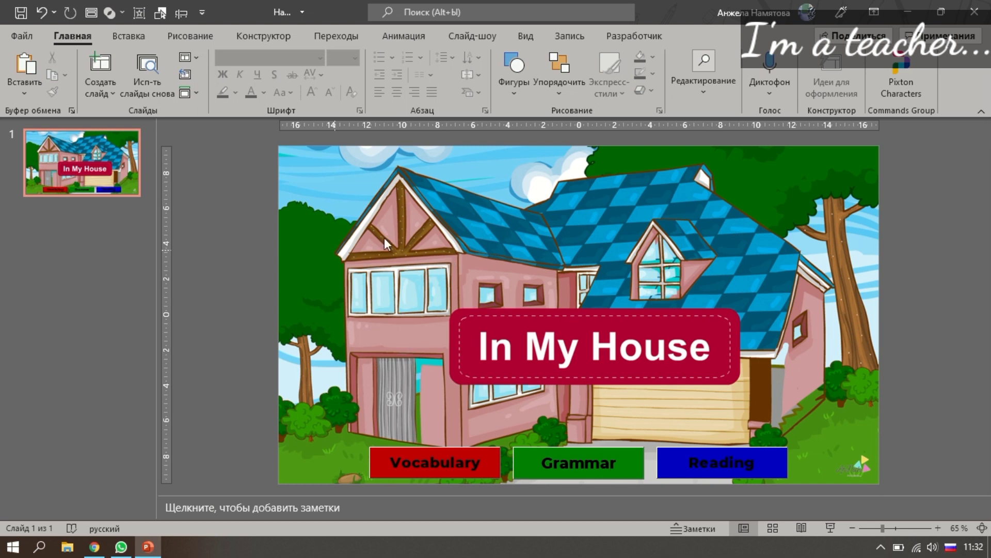
Draw an ActiveX command button beneath the In My House title and show its Properties.
click(633, 37)
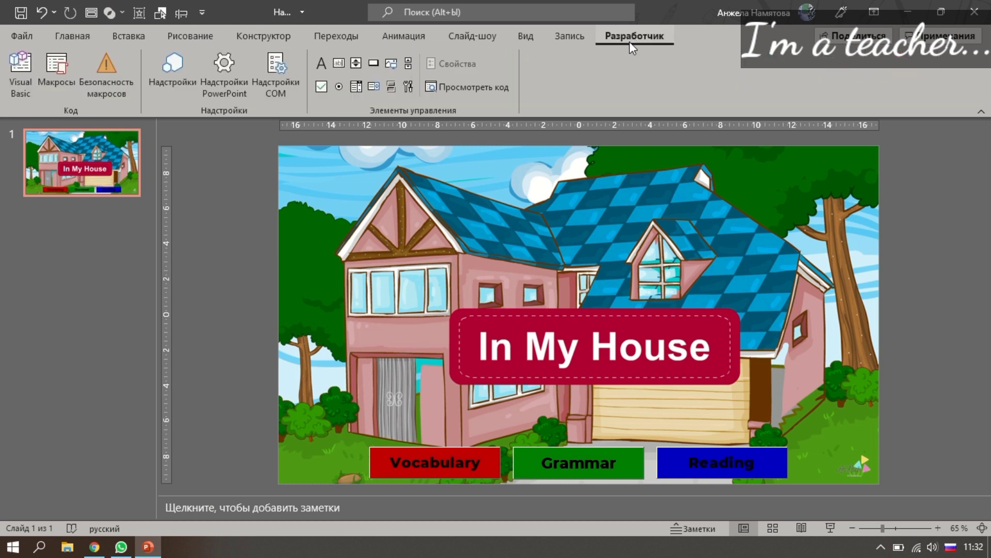
click(372, 62)
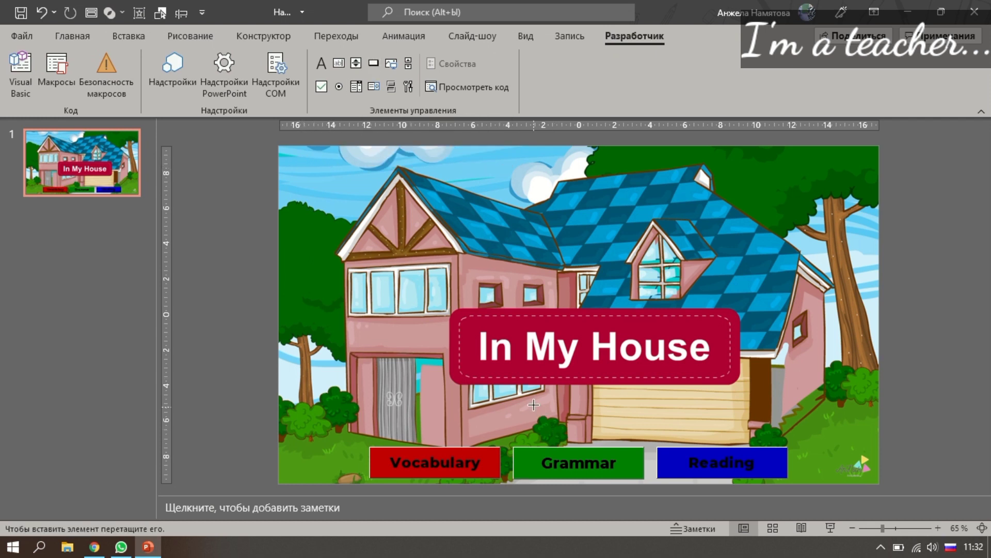
drag(513, 389, 645, 421)
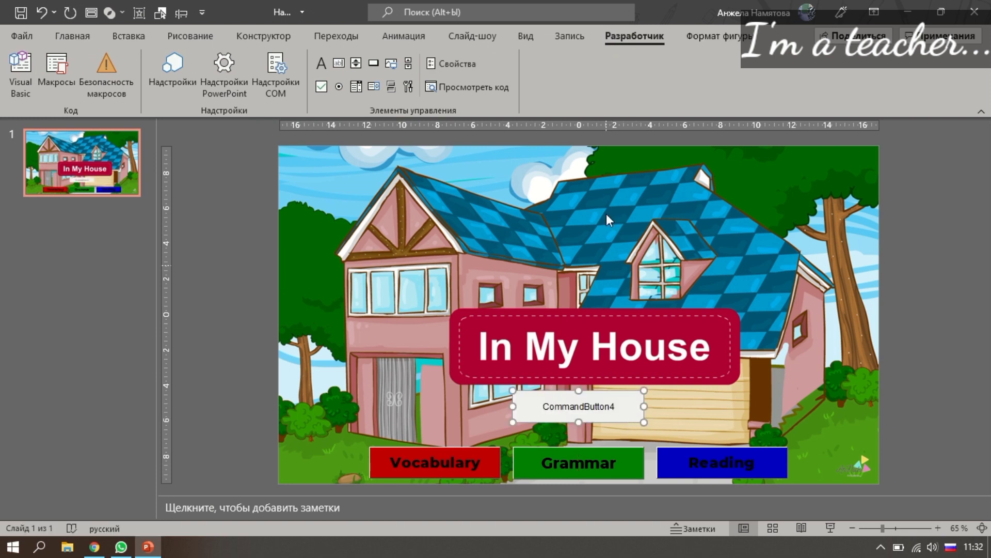
click(454, 65)
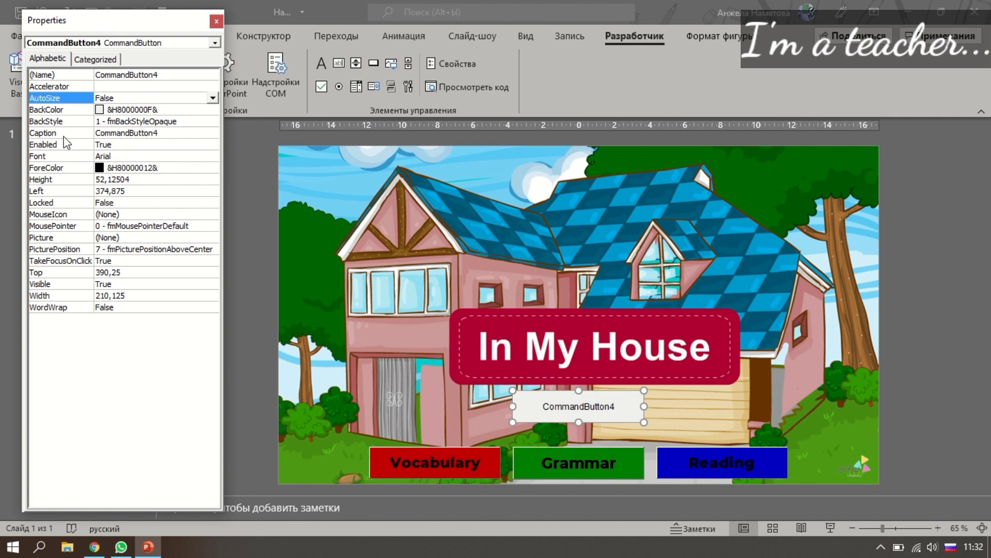
Replace the button caption CommandButton4 with 'Rooms' and bring up its Font settings.
click(149, 134)
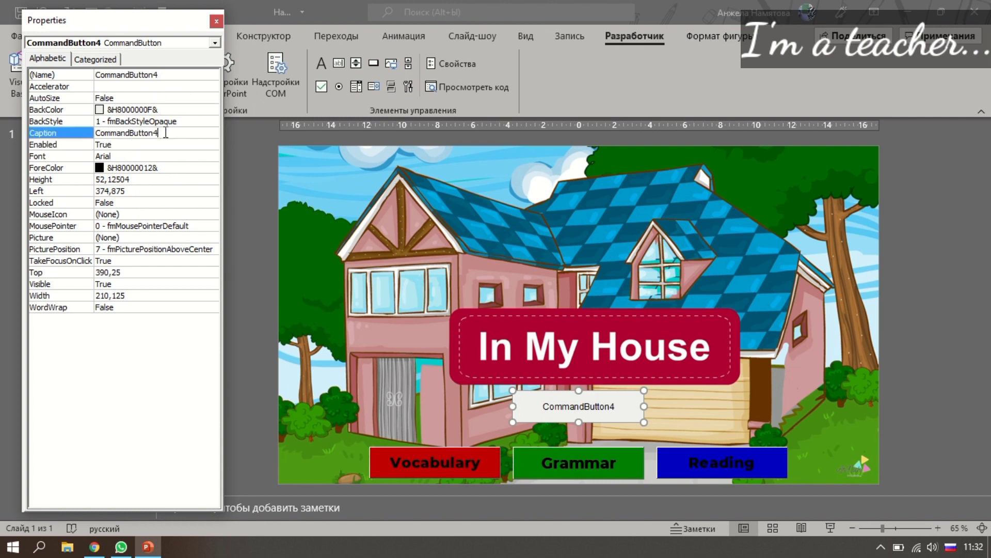
drag(165, 133, 92, 131)
text(Room)
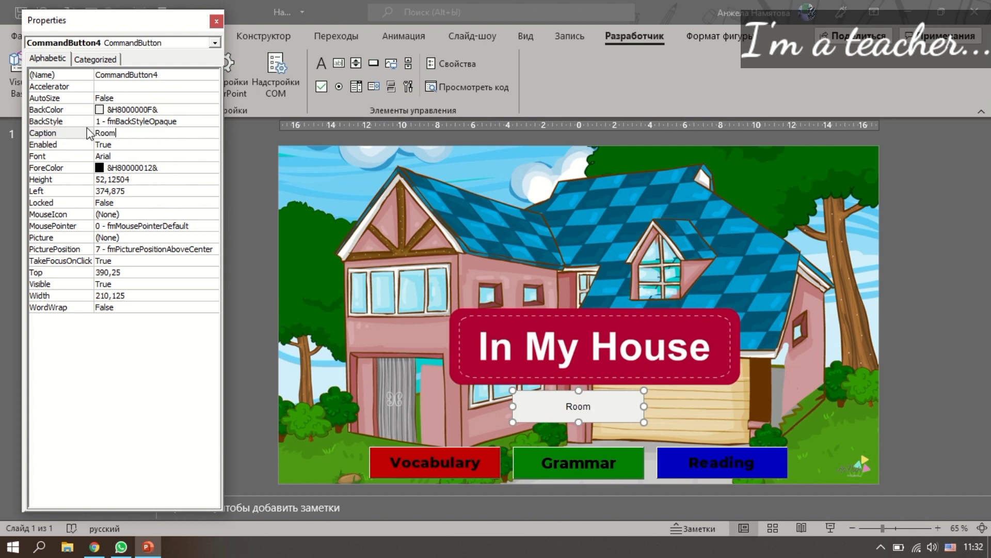
text(s)
click(133, 157)
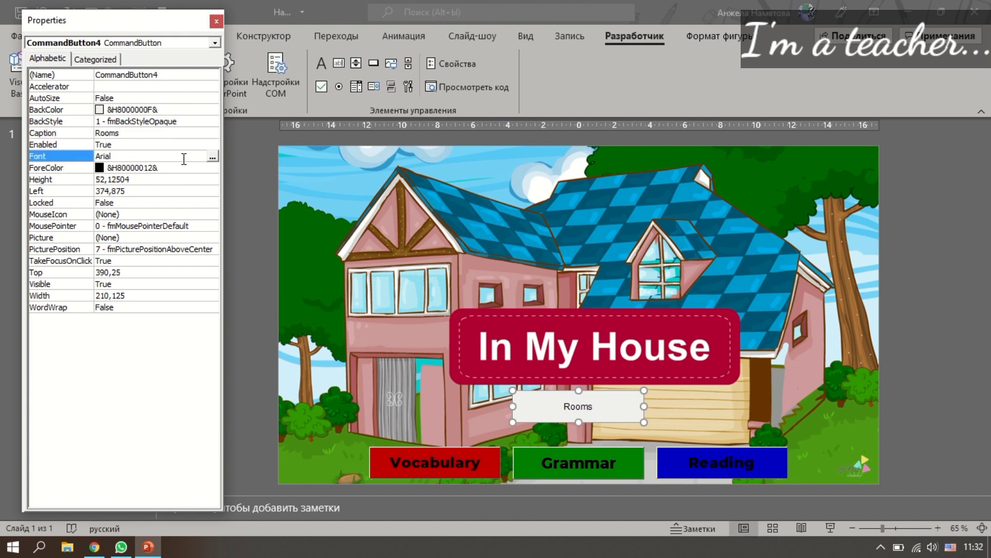
click(212, 157)
Set the Rooms button caption font to Montserrat, bold, size 20.
click(212, 158)
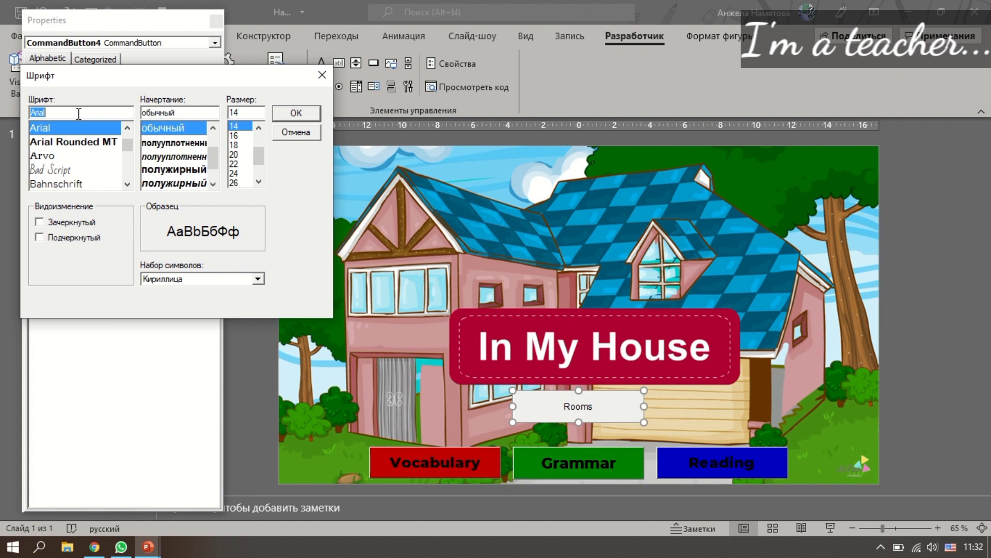
text(mont)
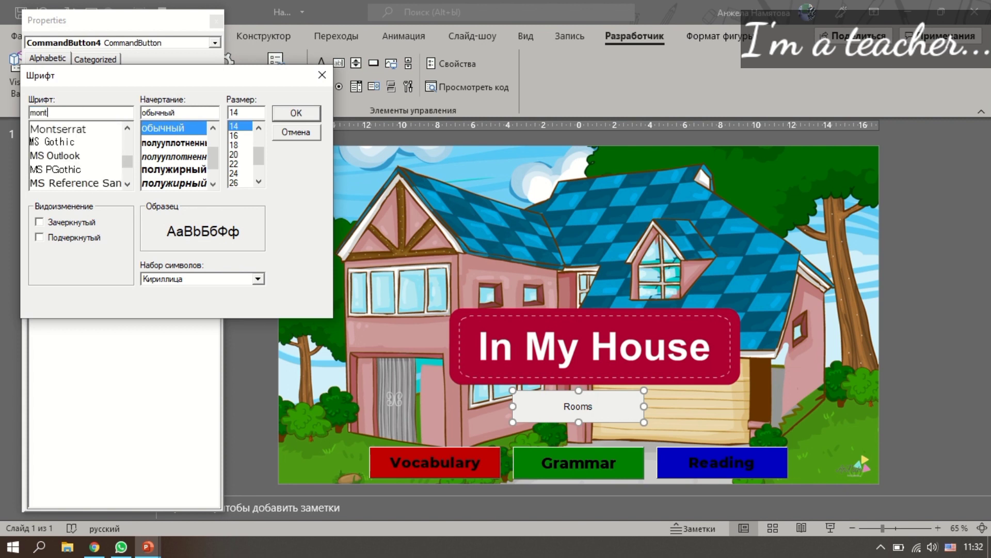
click(65, 129)
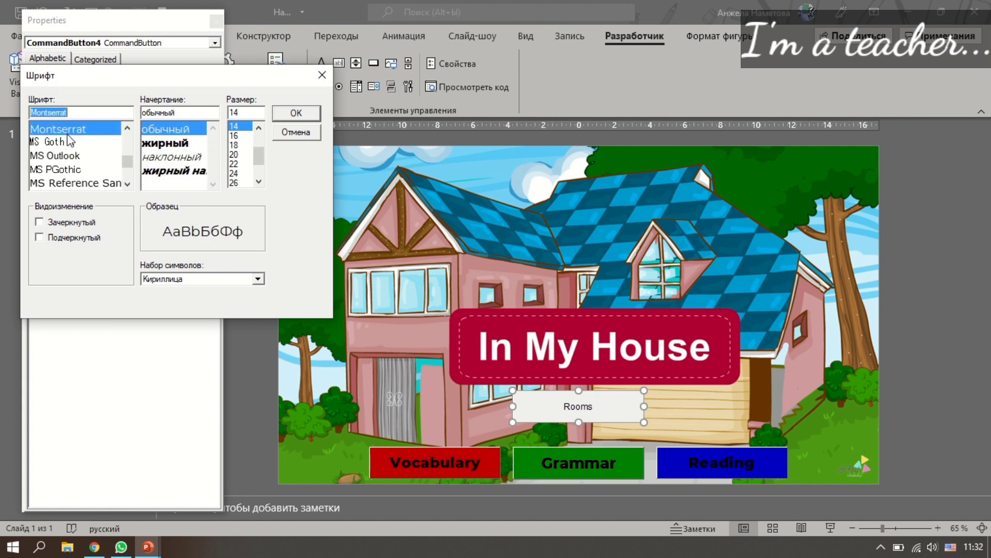
click(166, 143)
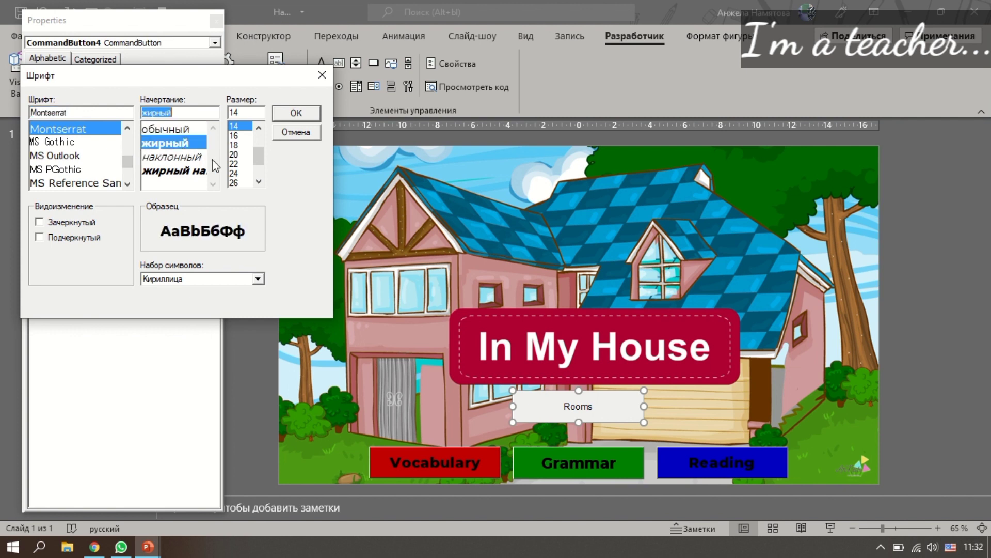
click(238, 154)
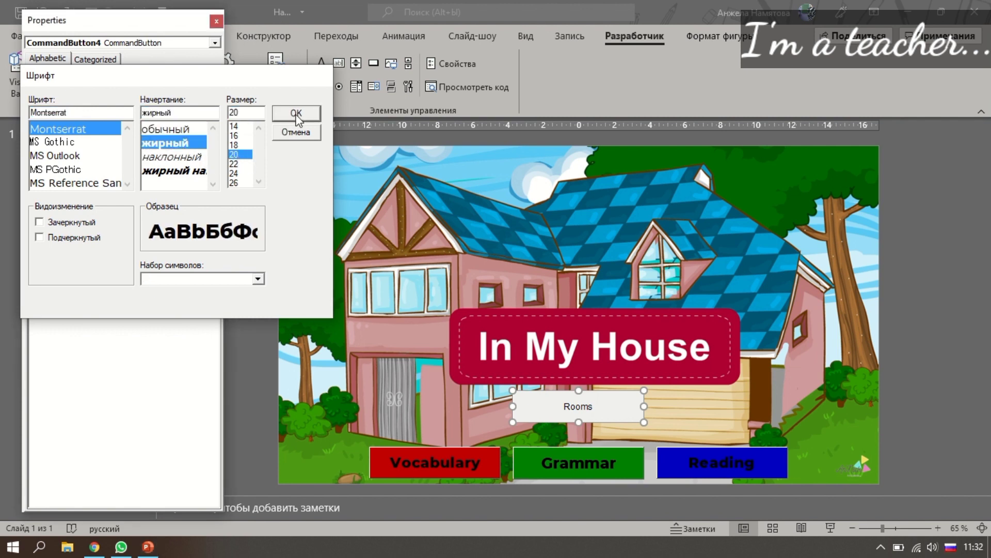
click(293, 113)
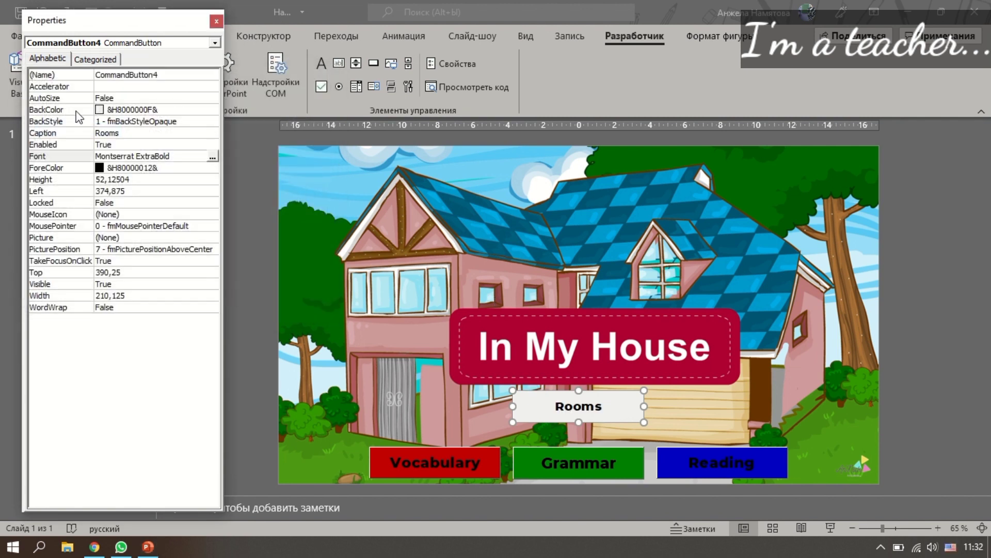
Set the Rooms button's BackColor to a bright cyan from the Palette, then close Properties.
click(149, 109)
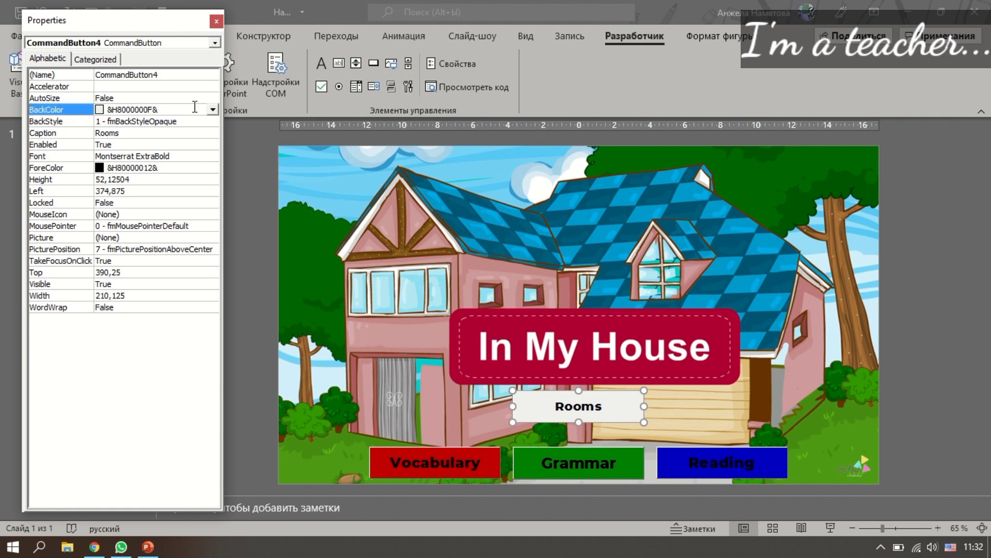
click(212, 110)
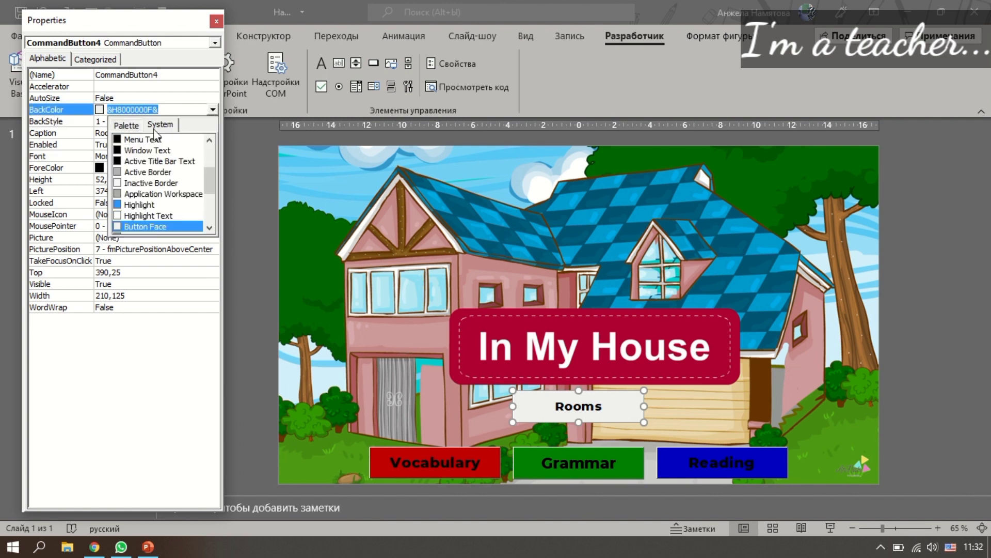
click(127, 126)
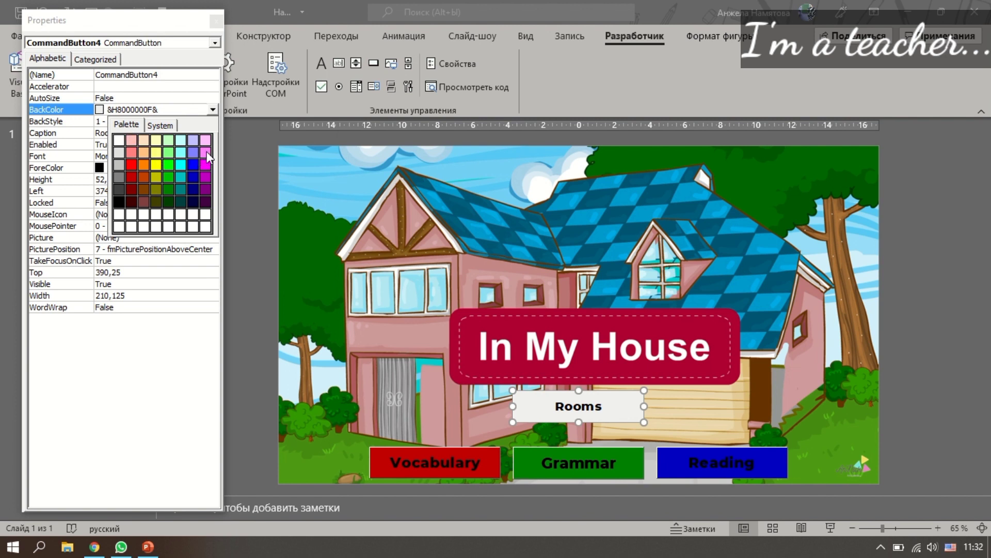
click(177, 143)
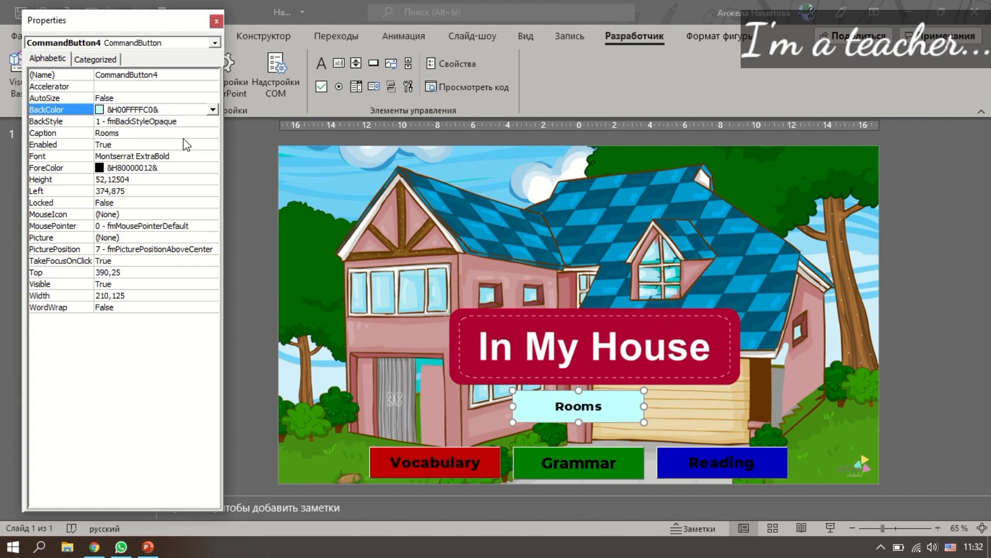
click(212, 110)
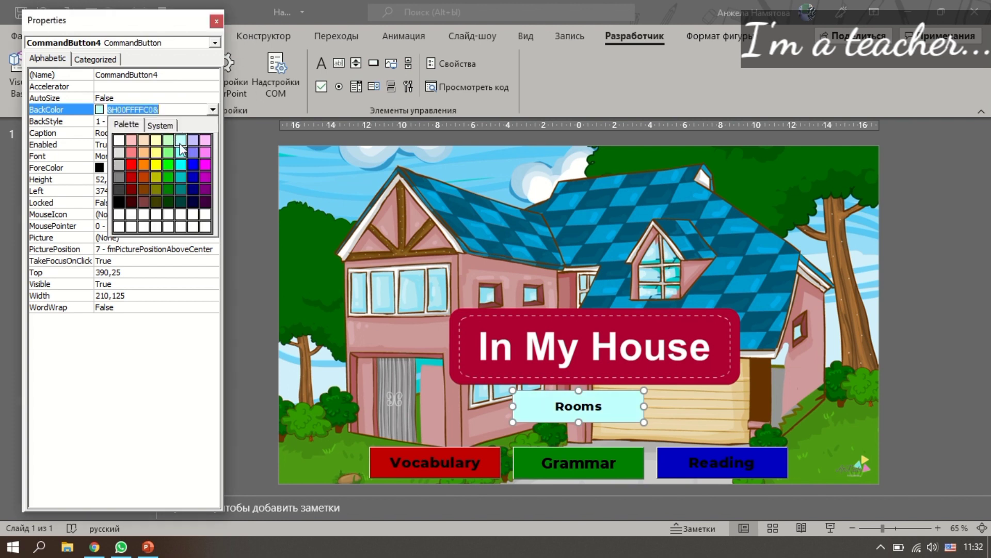
click(181, 154)
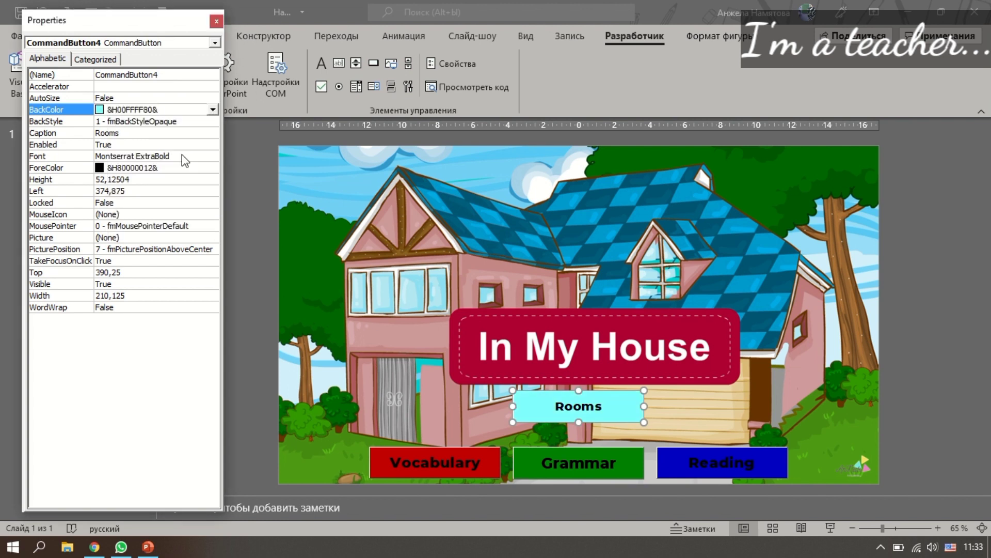
click(217, 25)
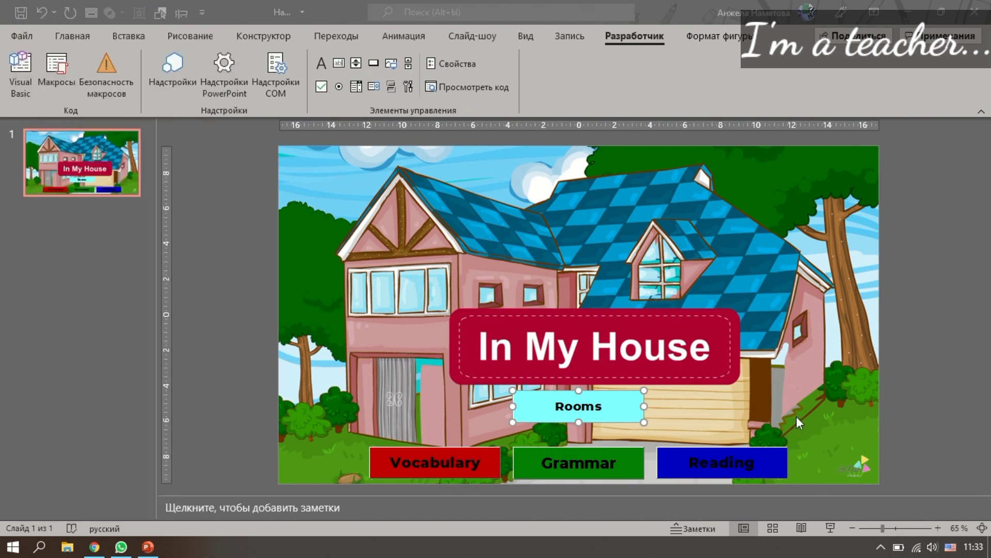
click(796, 396)
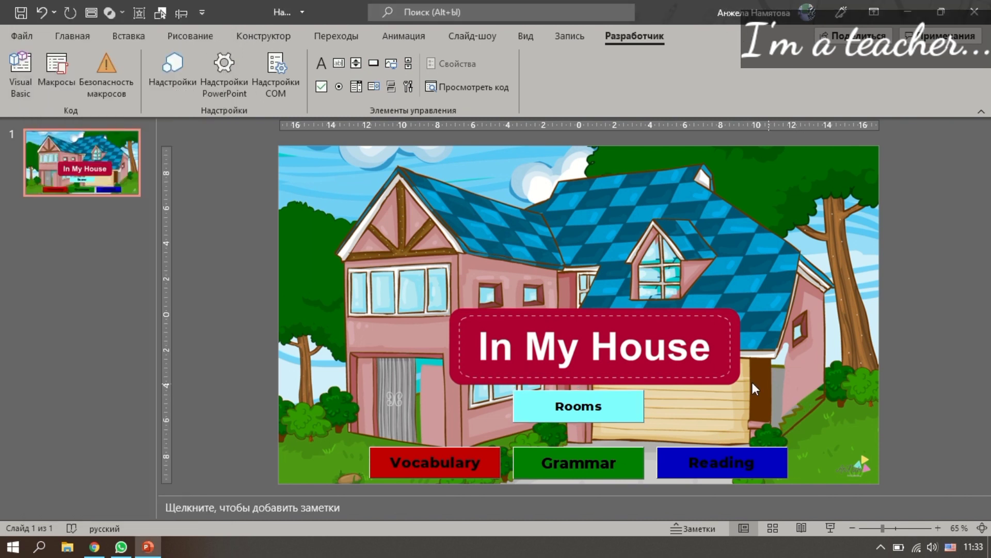
Open the Visual Basic editor and insert a new UserForm.
click(23, 88)
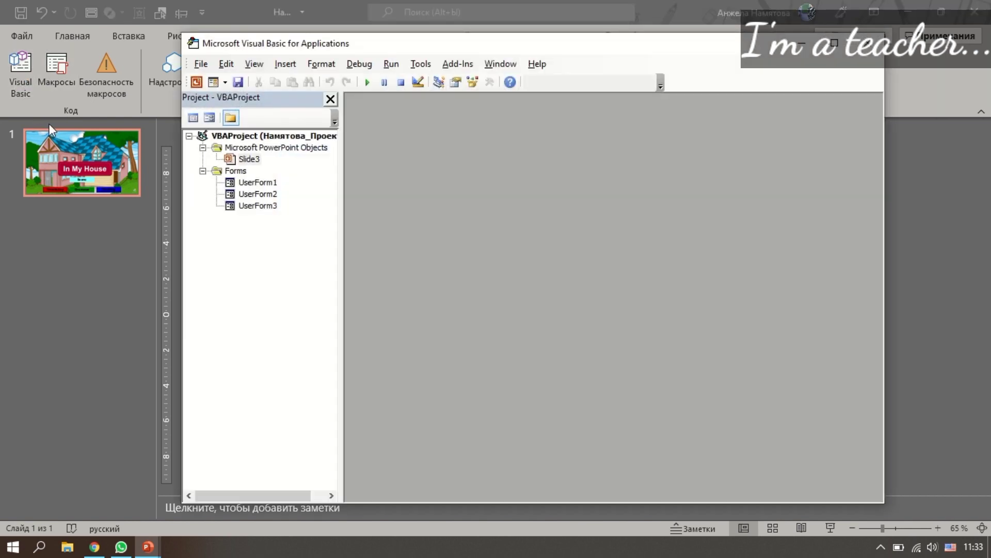
click(287, 64)
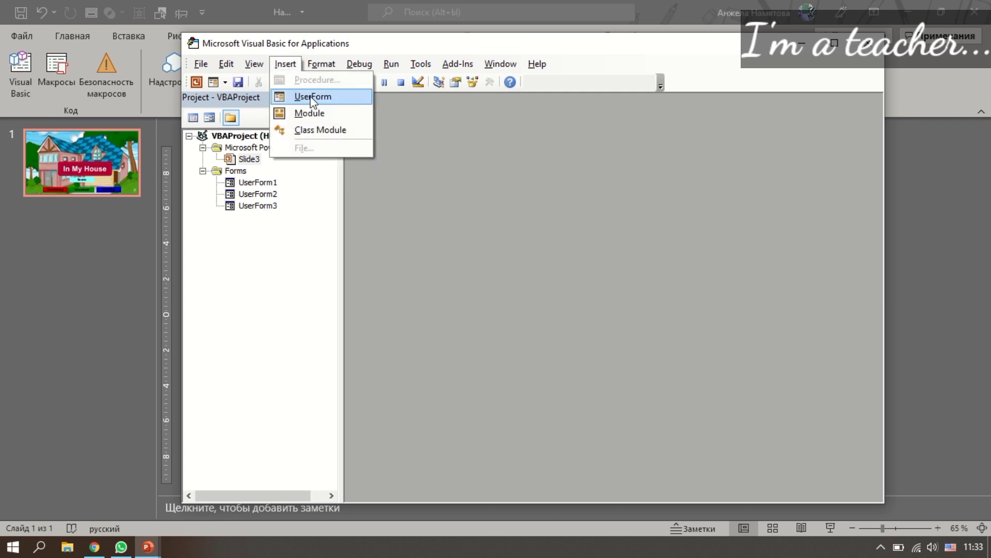
click(313, 97)
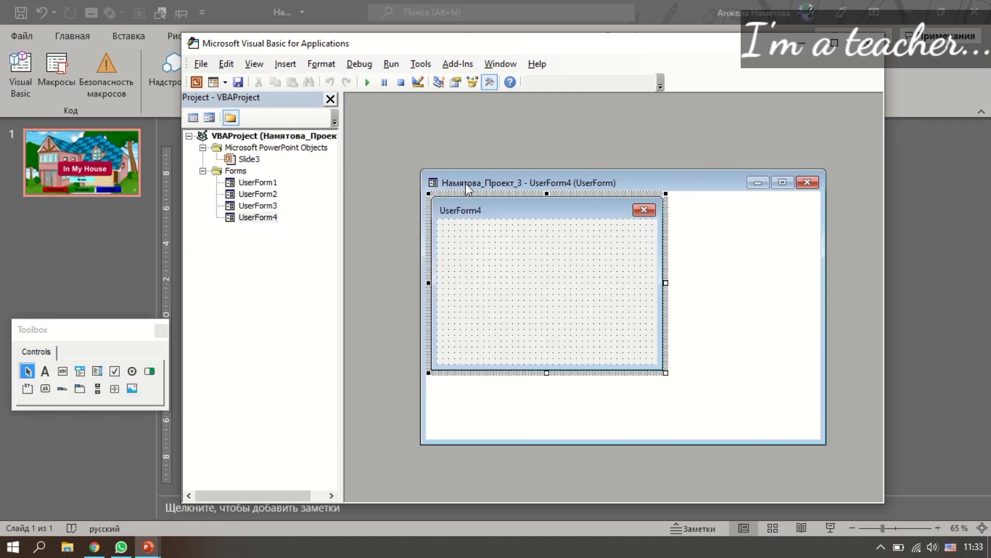
Enlarge the UserForm4 designer window and form, and show the Properties and Toolbox windows.
drag(494, 181, 432, 120)
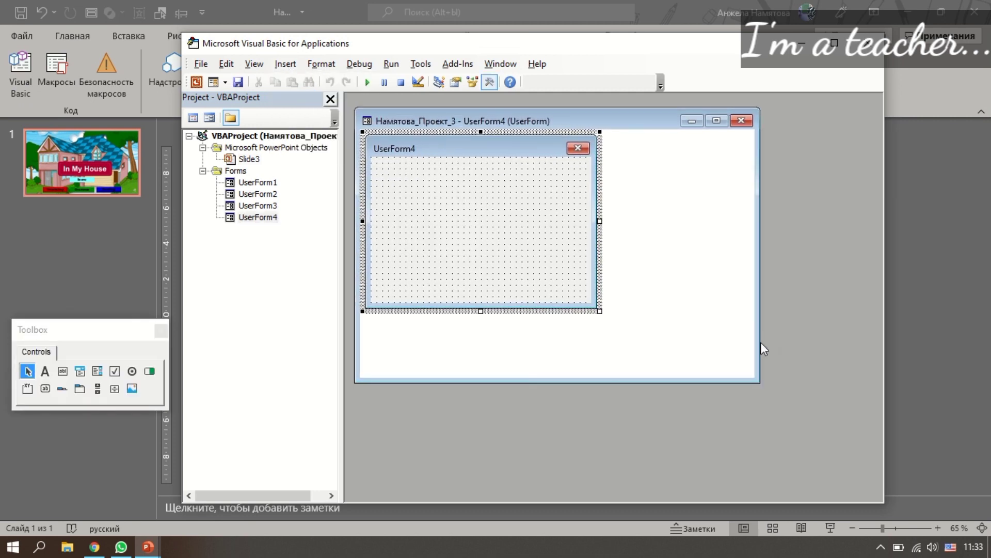
drag(764, 334, 826, 336)
drag(648, 382, 648, 458)
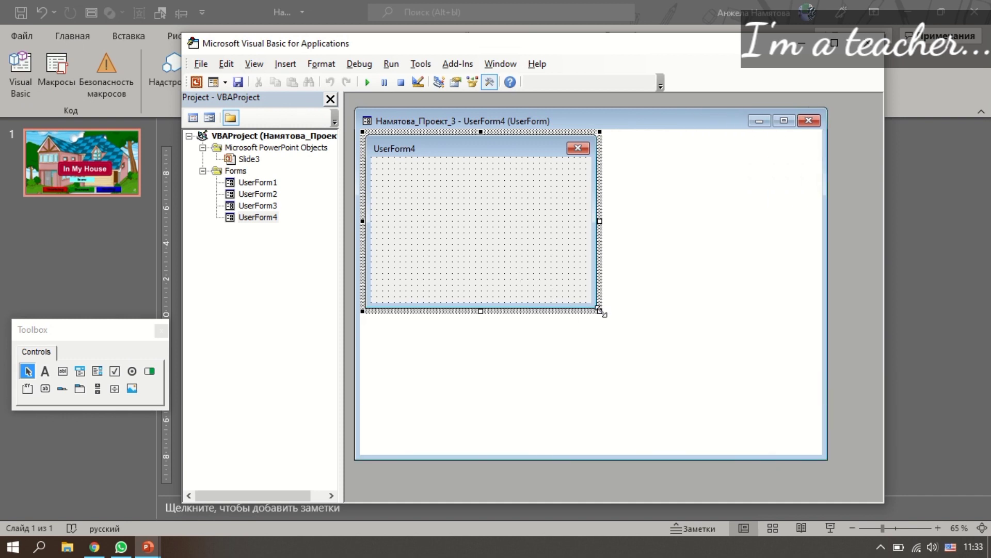
drag(600, 311, 805, 444)
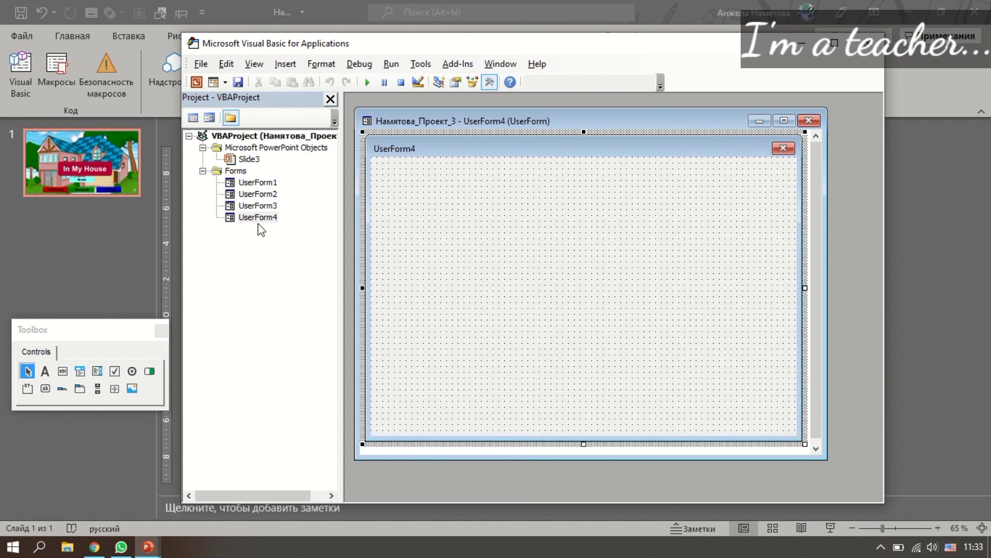
click(456, 83)
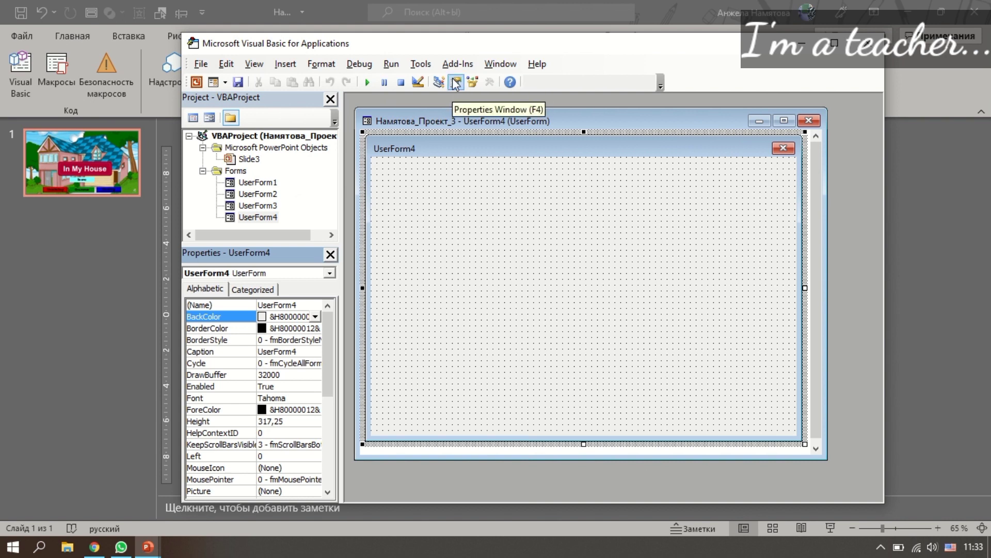
click(410, 157)
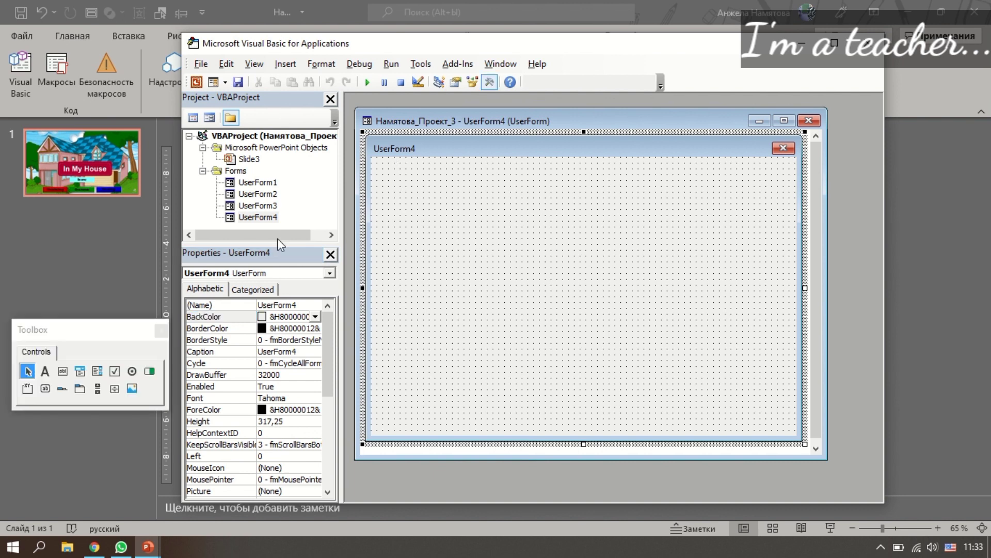
mouse_move(83, 335)
mouse_down()
mouse_move(179, 180)
mouse_move(250, 152)
mouse_up()
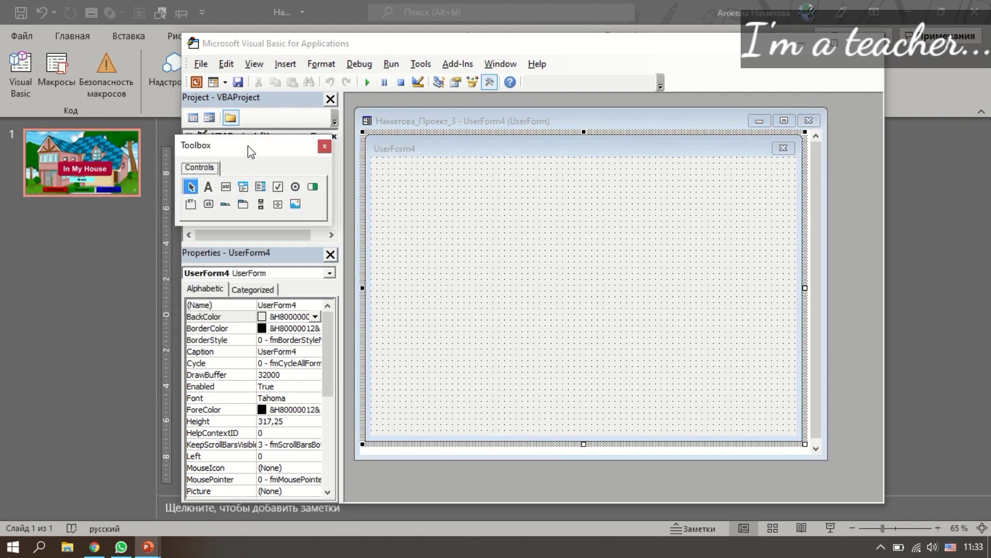
Draw a MultiPage across UserForm4 and add Page3 and Page4 with New Page.
click(243, 204)
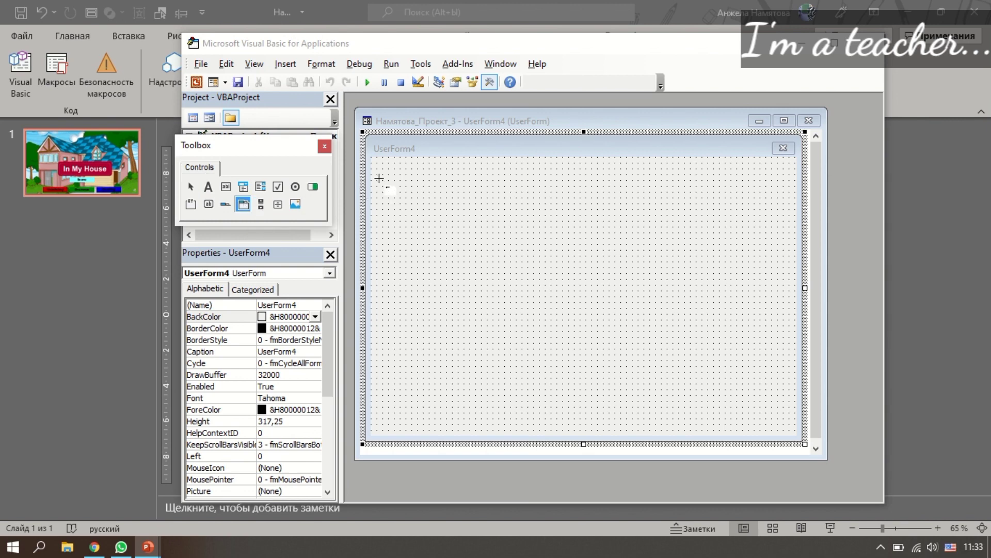
drag(376, 169, 790, 419)
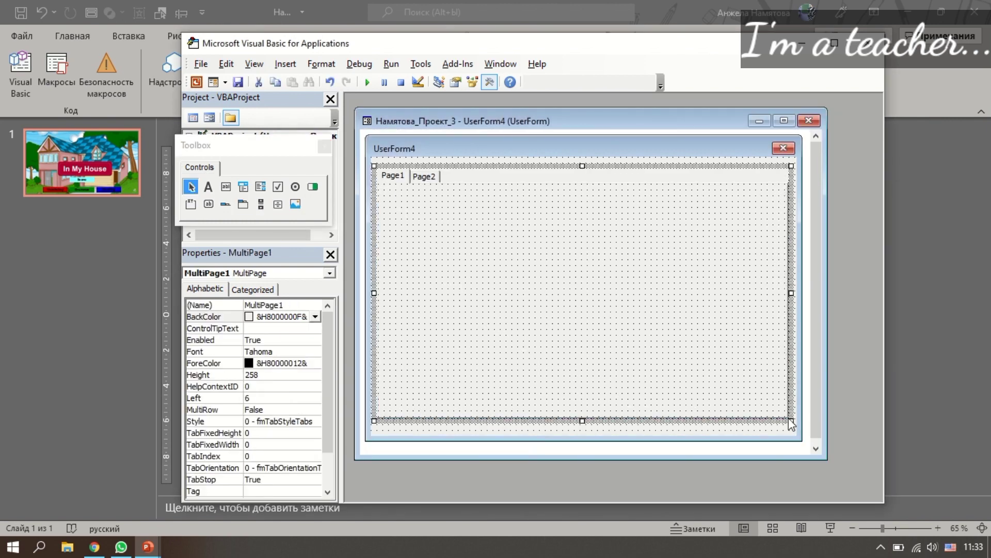
click(424, 177)
right_click(428, 181)
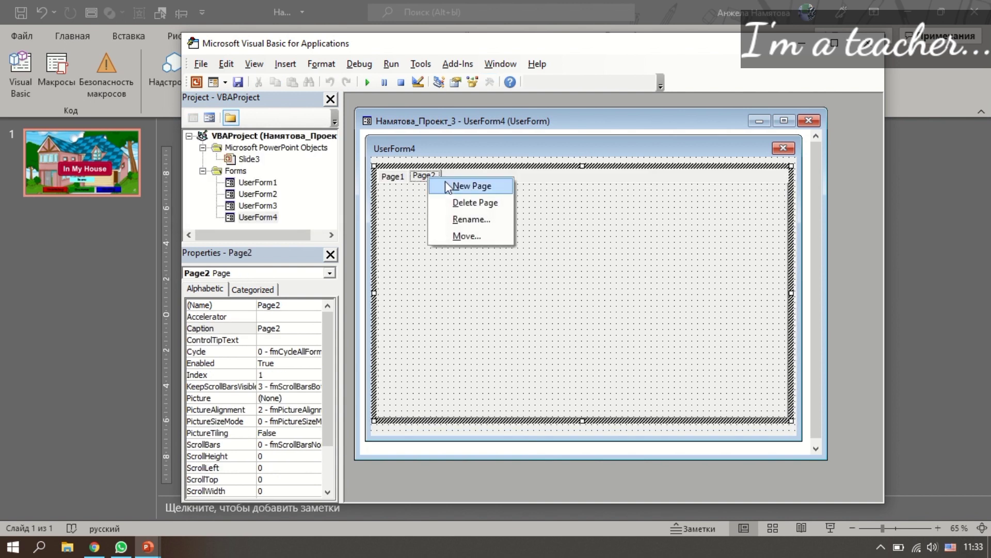
click(457, 187)
right_click(459, 178)
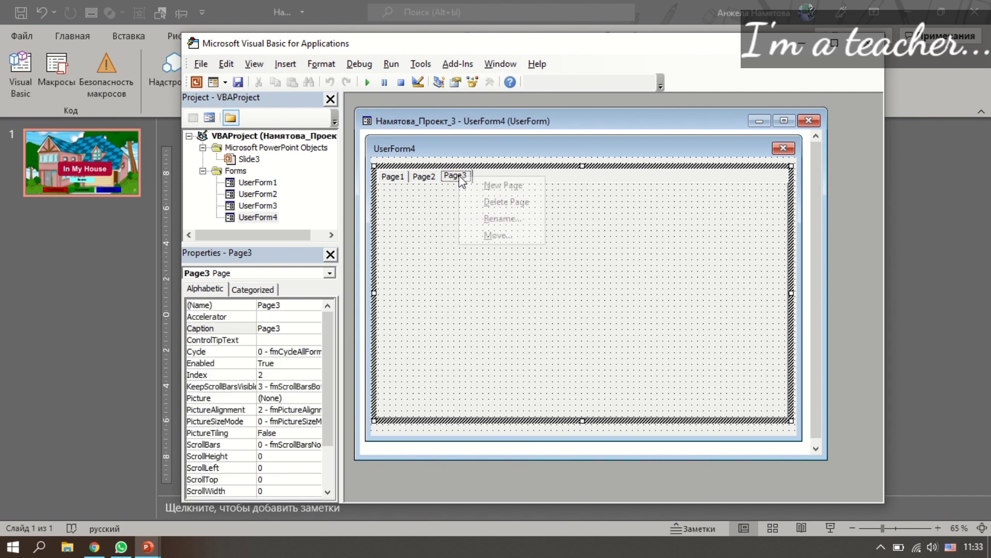
click(484, 185)
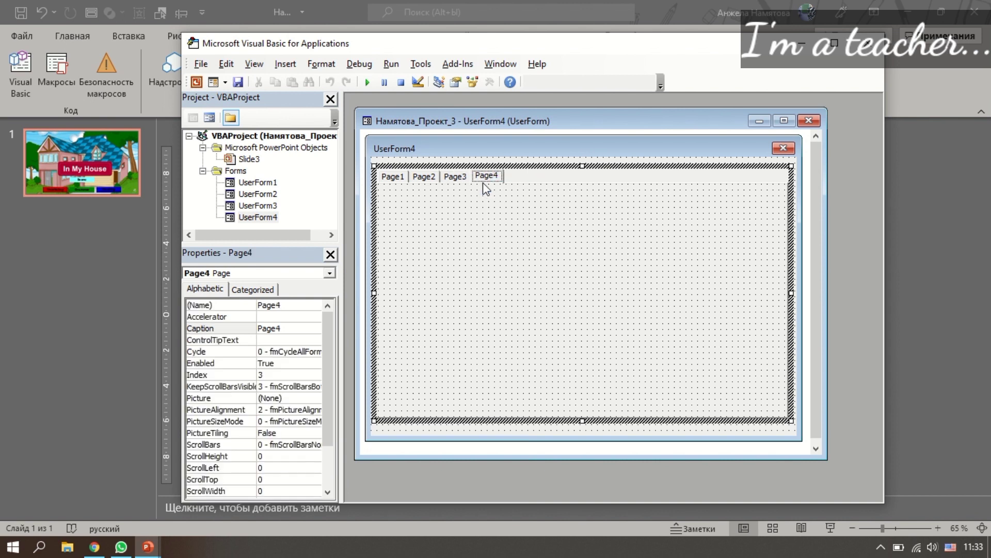
click(448, 181)
click(423, 178)
click(397, 177)
Caption the four tabs Bedroom, Kitchen, Living room and Bathroom.
click(287, 331)
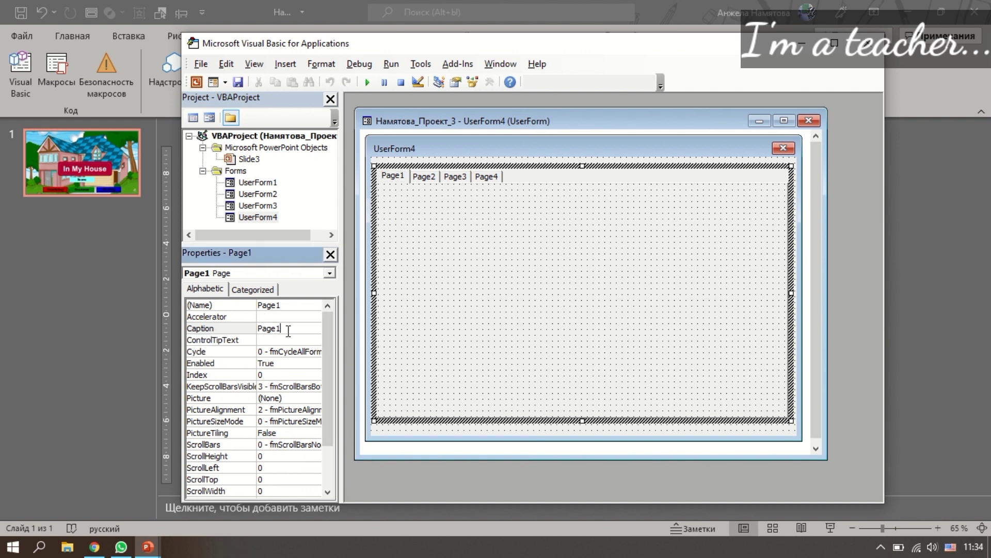
click(243, 329)
text(Bedr)
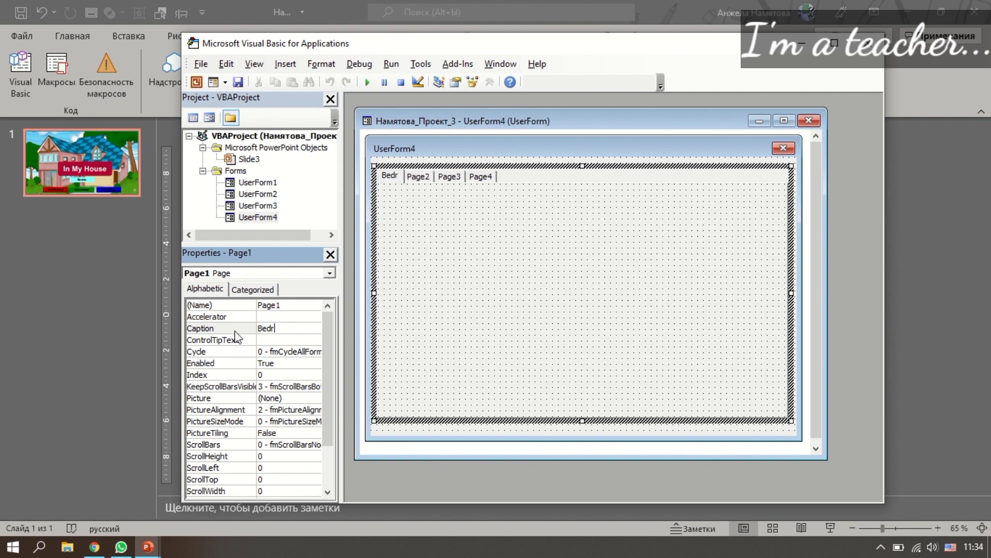
text(oom)
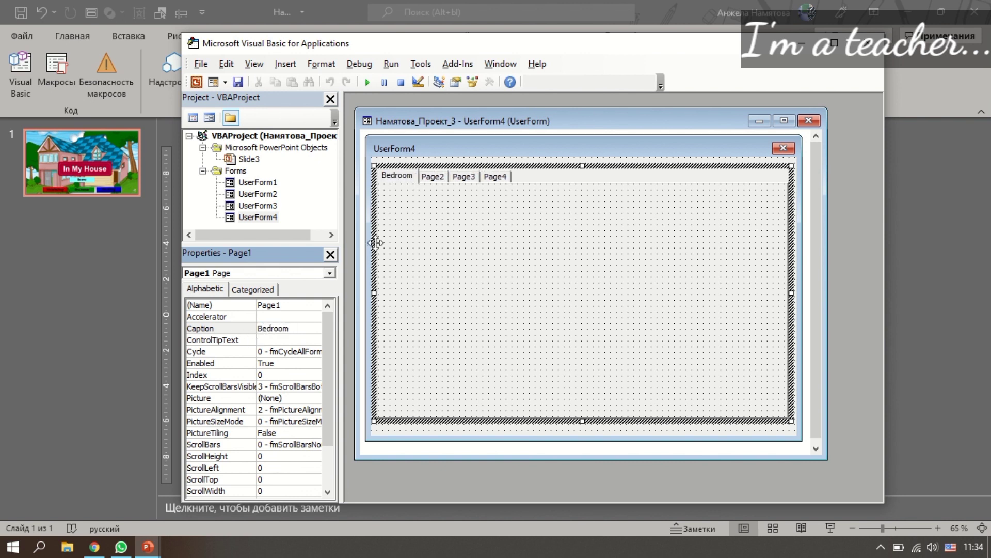
click(432, 176)
click(243, 328)
text(Kitch)
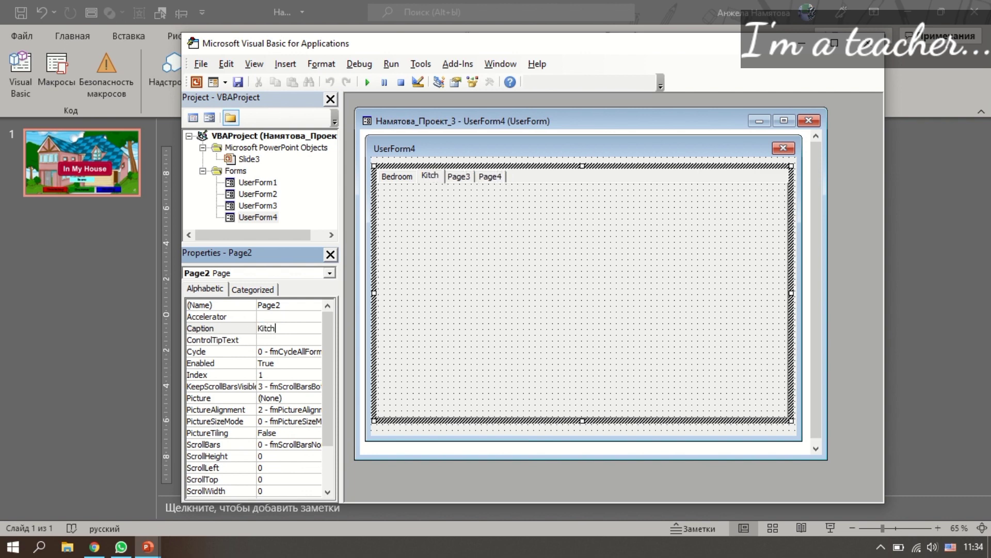
text(en)
click(467, 176)
click(287, 329)
key(BackSpace)
key(BackSpace)
key(BackSpace)
text(Living)
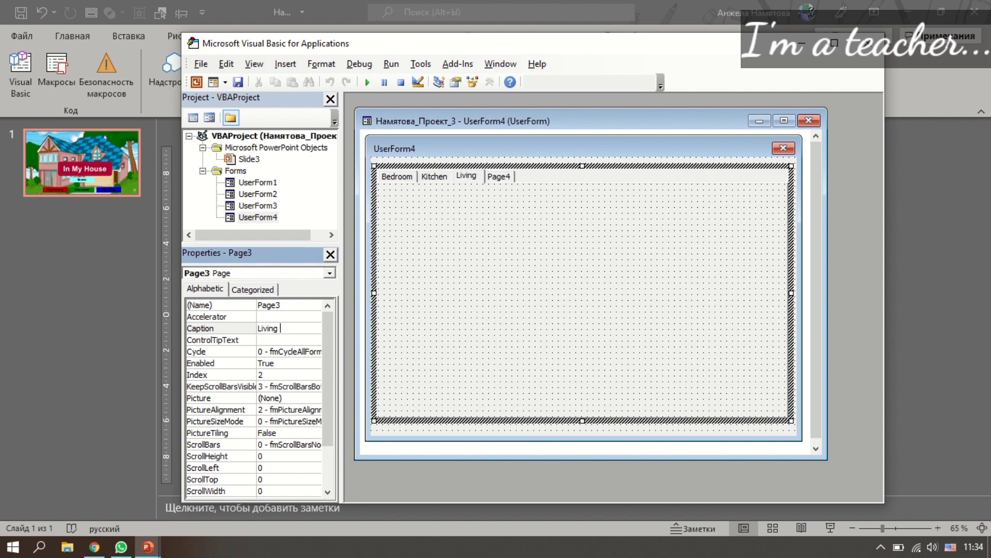
text( room)
click(516, 176)
click(287, 328)
double_click(268, 329)
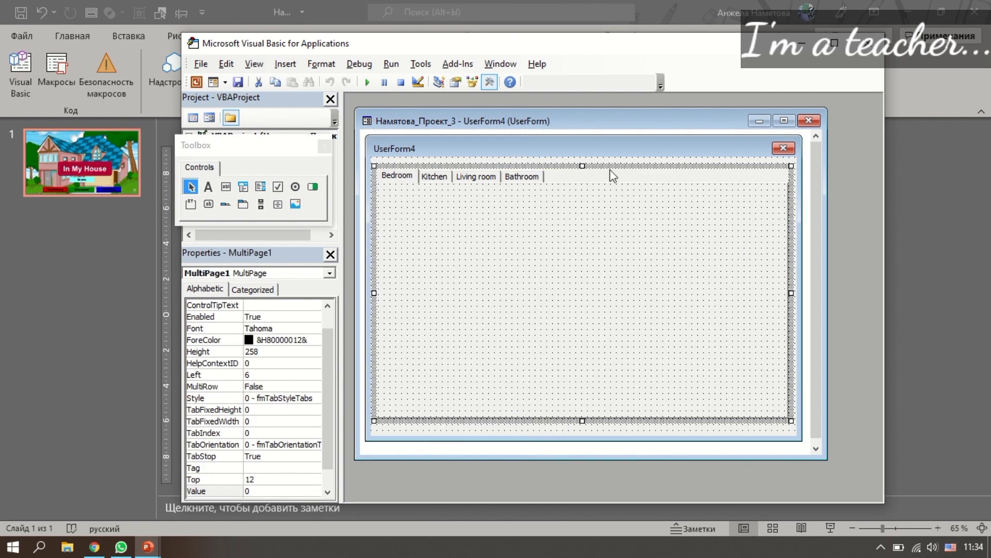
Set the MultiPage tab caption font to Montserrat size 14.
click(277, 329)
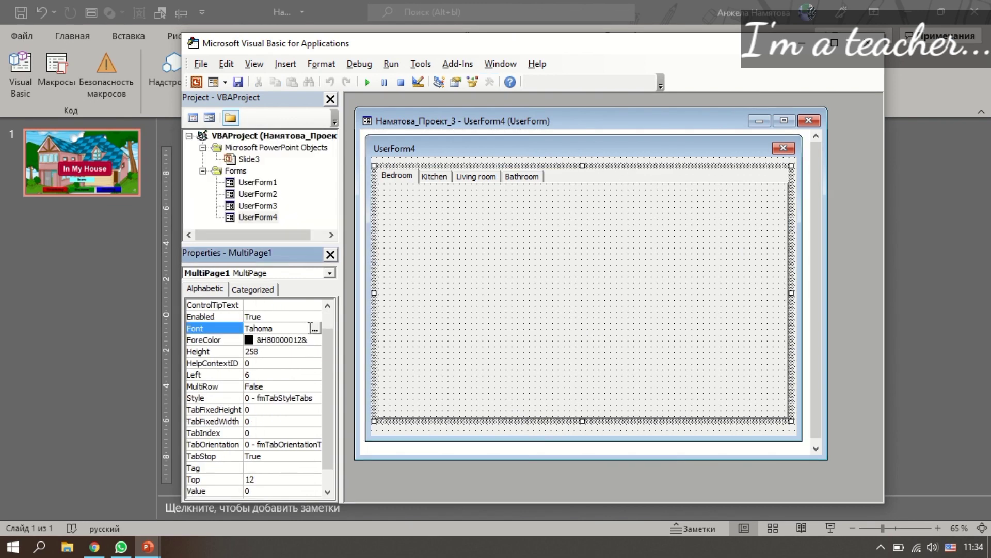
click(318, 328)
text(mo)
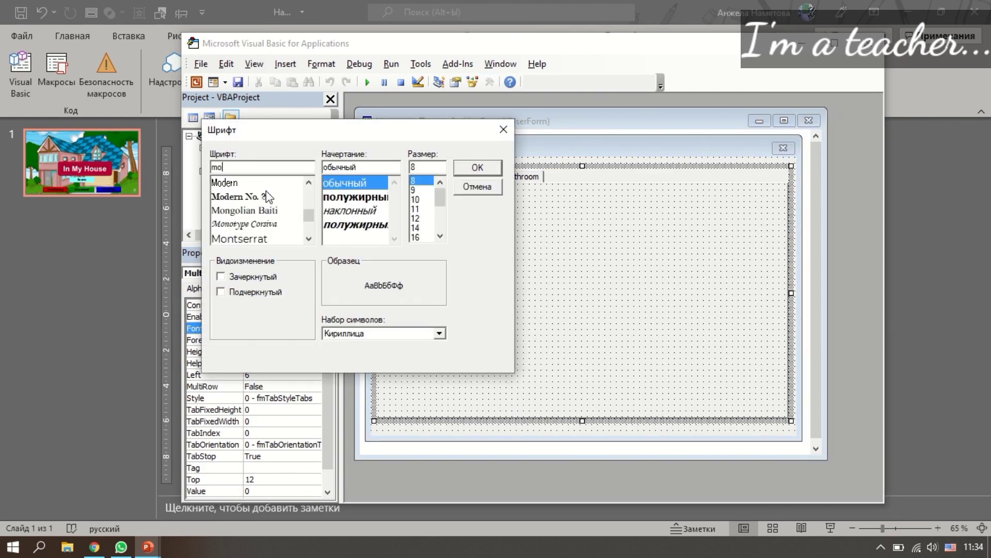
text(nt)
click(266, 184)
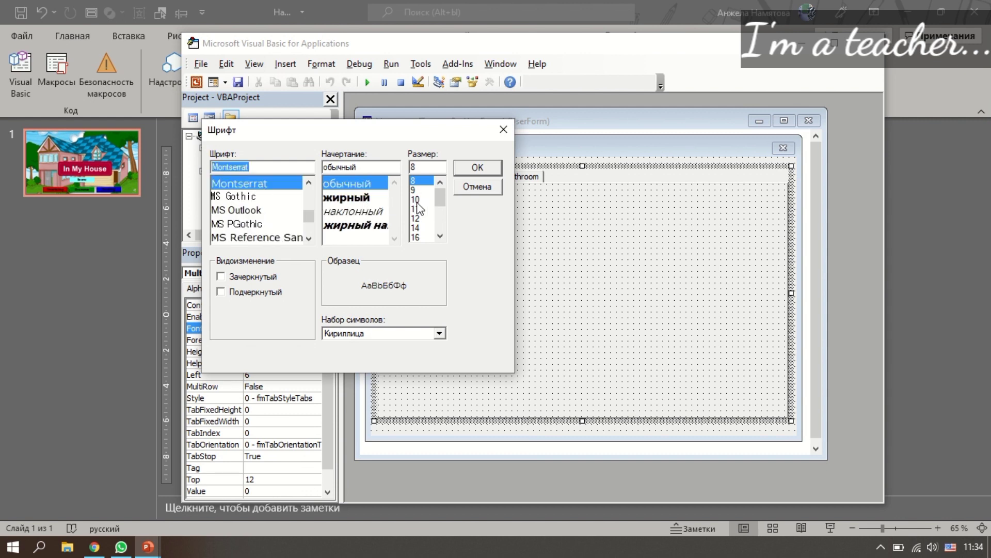
click(417, 228)
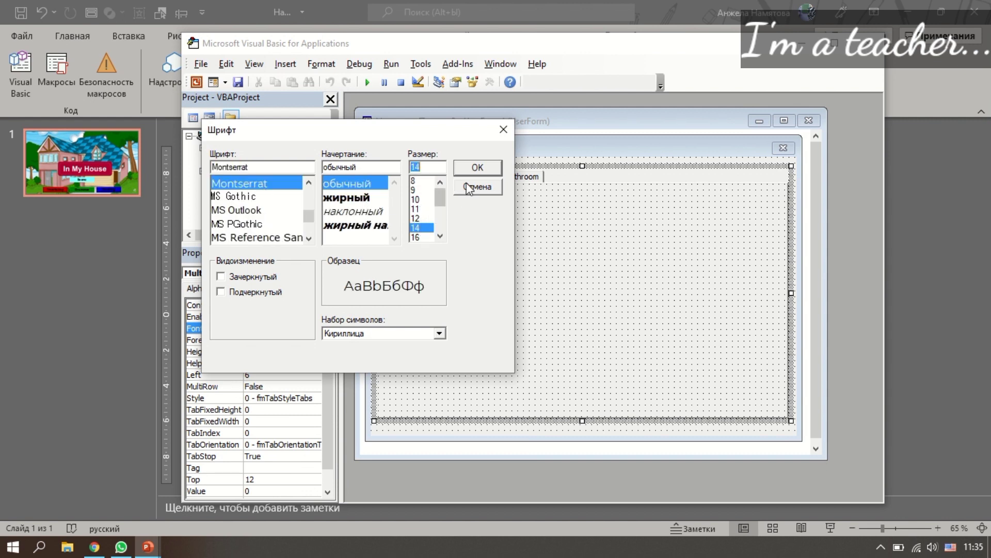
click(479, 168)
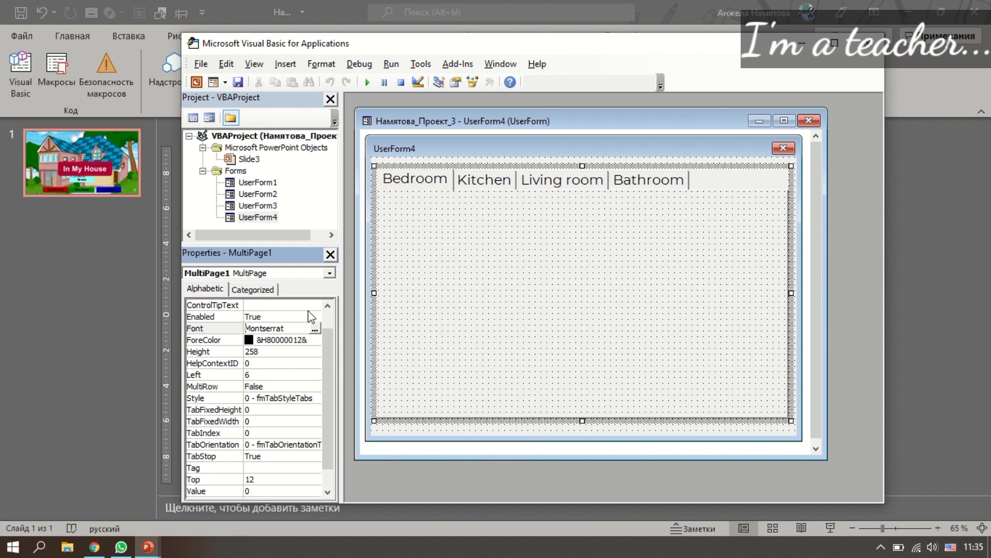
Draw an Image box across the Bedroom page.
click(416, 212)
click(430, 186)
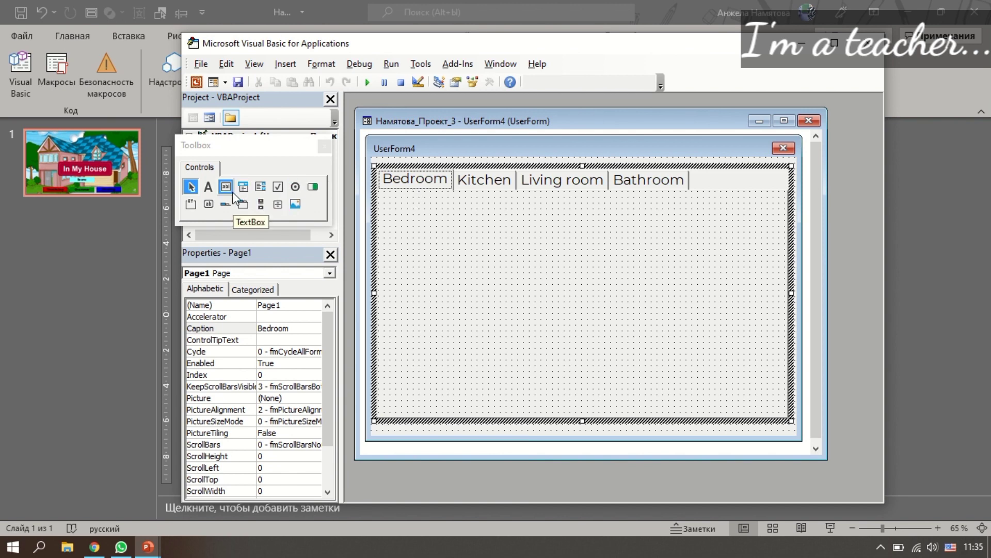
click(295, 204)
drag(387, 203, 686, 278)
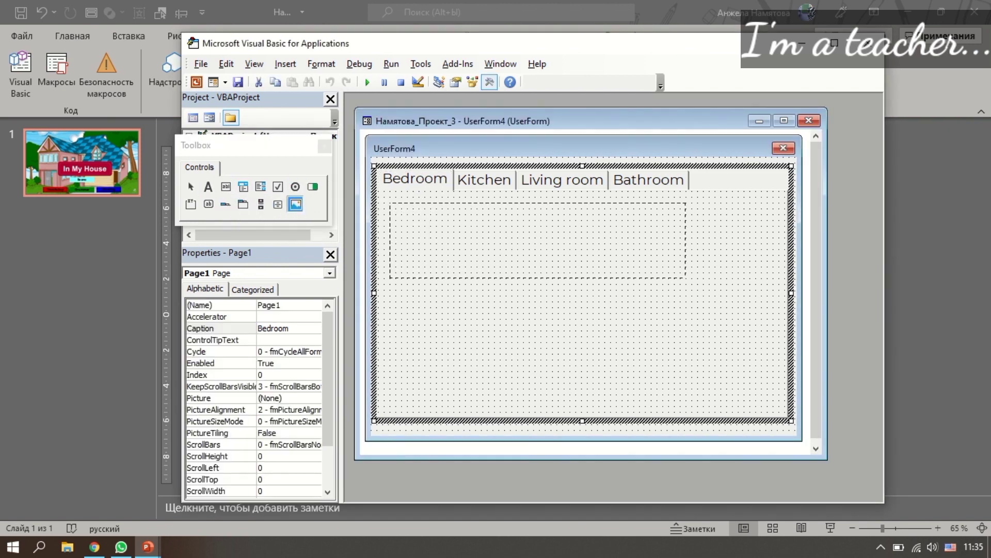
drag(767, 335, 774, 338)
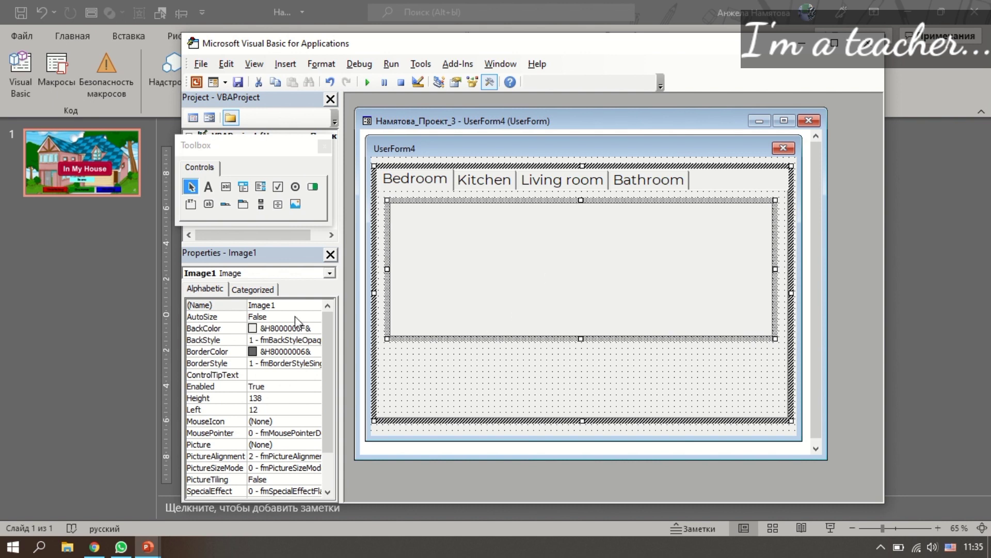
Load picture 11, the pink bedroom, into the Image and set PictureSizeMode to Zoom.
click(191, 447)
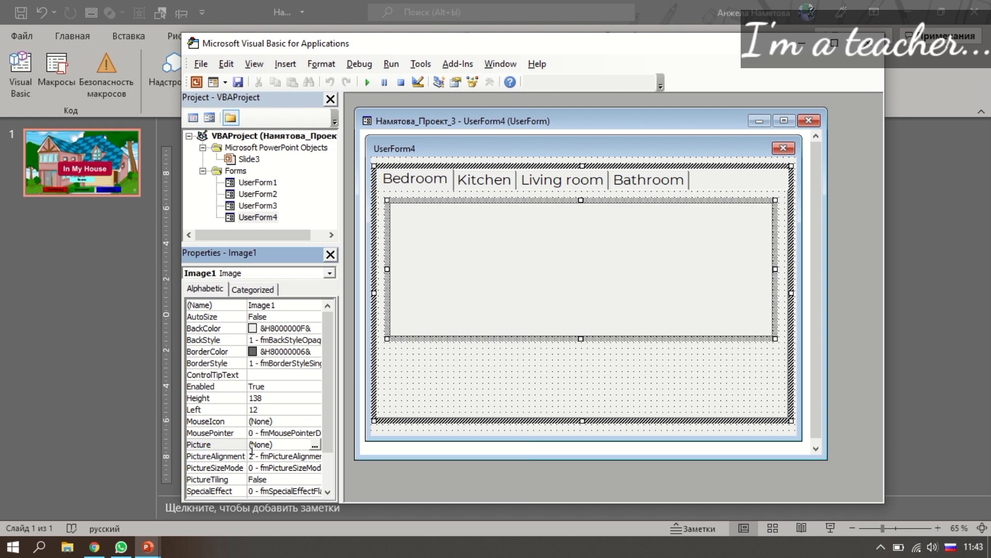
click(314, 445)
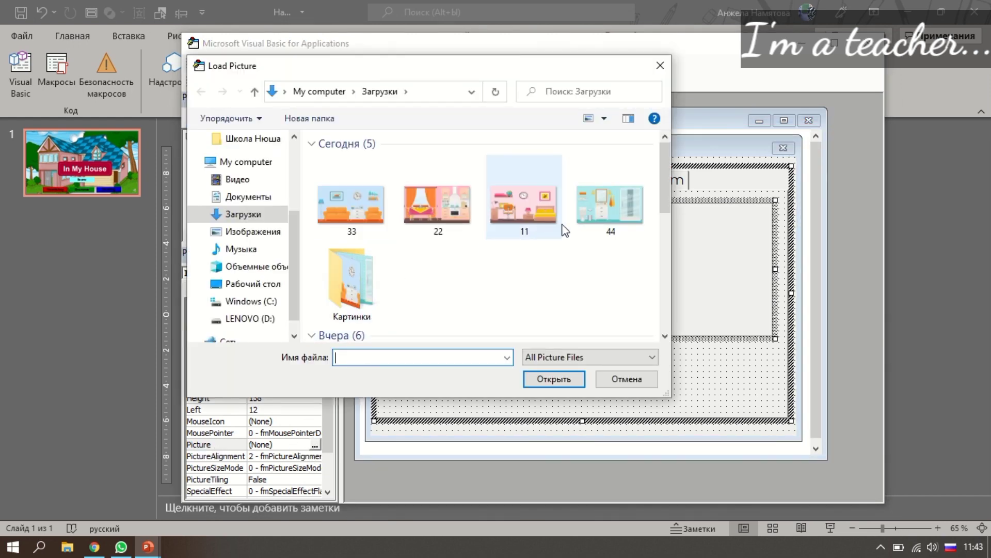
double_click(544, 225)
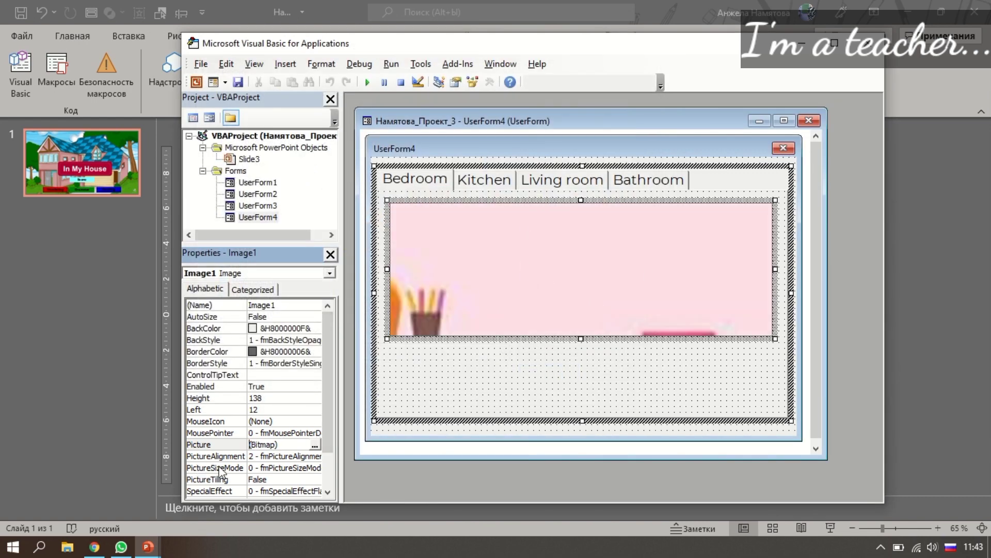
click(278, 469)
click(315, 468)
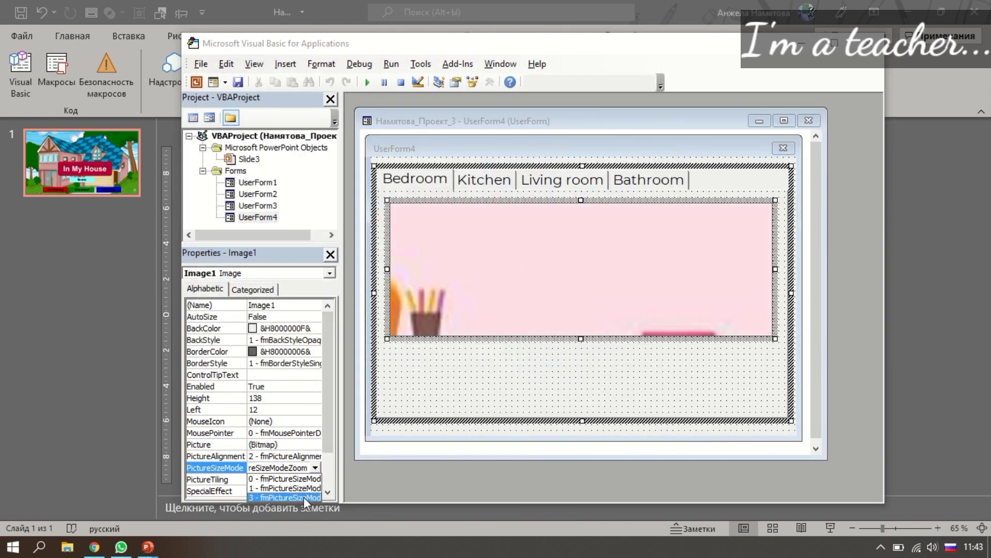
click(304, 496)
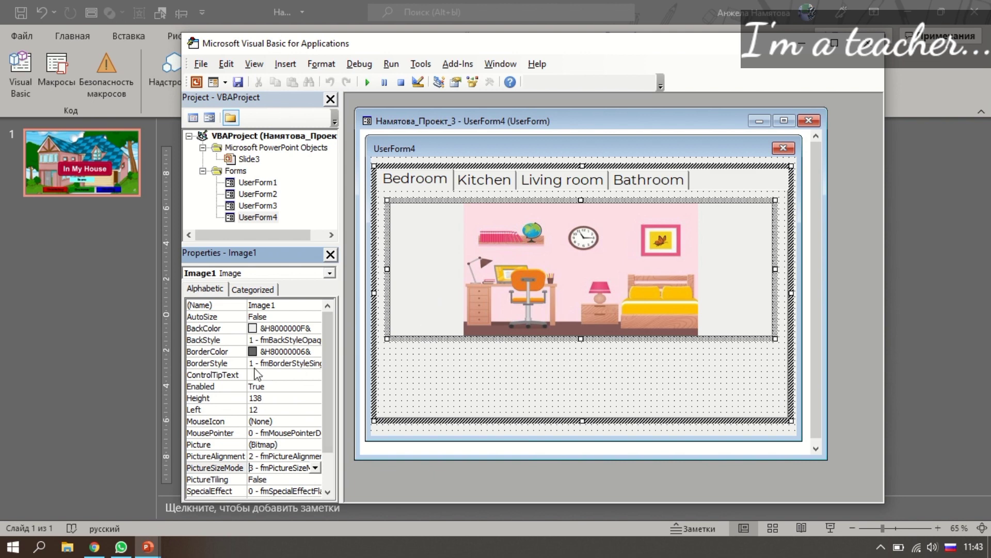
Make the picture's BackStyle transparent and BorderStyle None, then draw a Label beneath it.
click(298, 341)
click(319, 340)
click(290, 351)
click(509, 362)
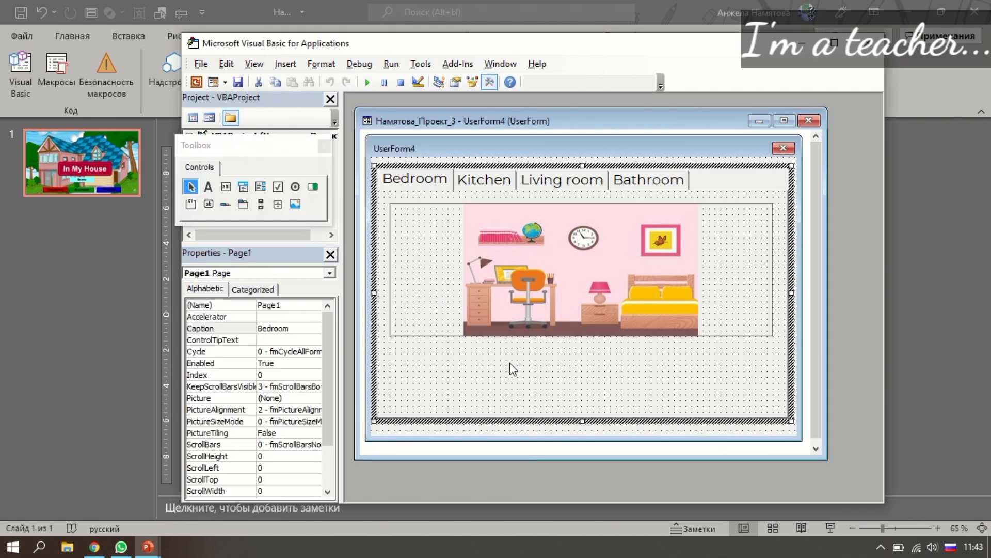
click(420, 277)
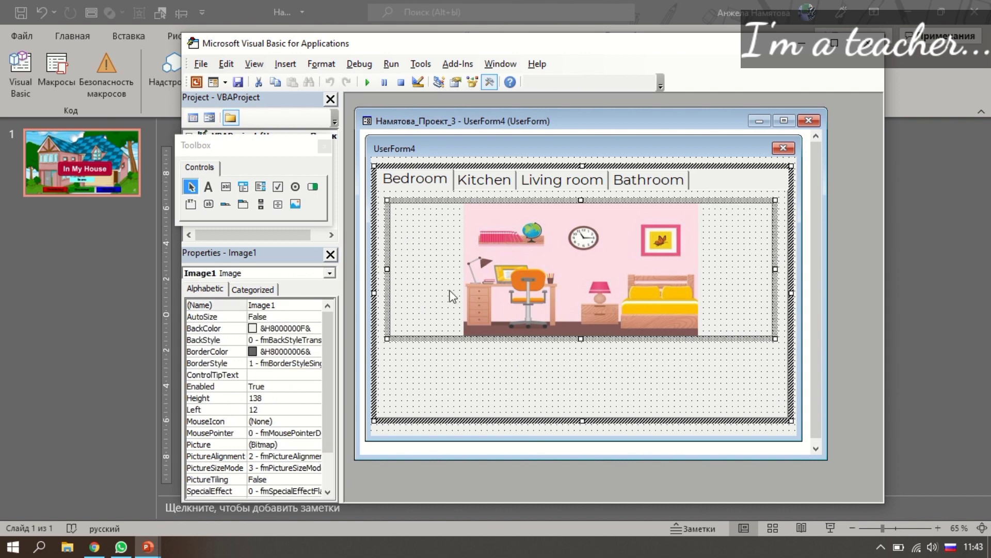
click(289, 363)
click(315, 362)
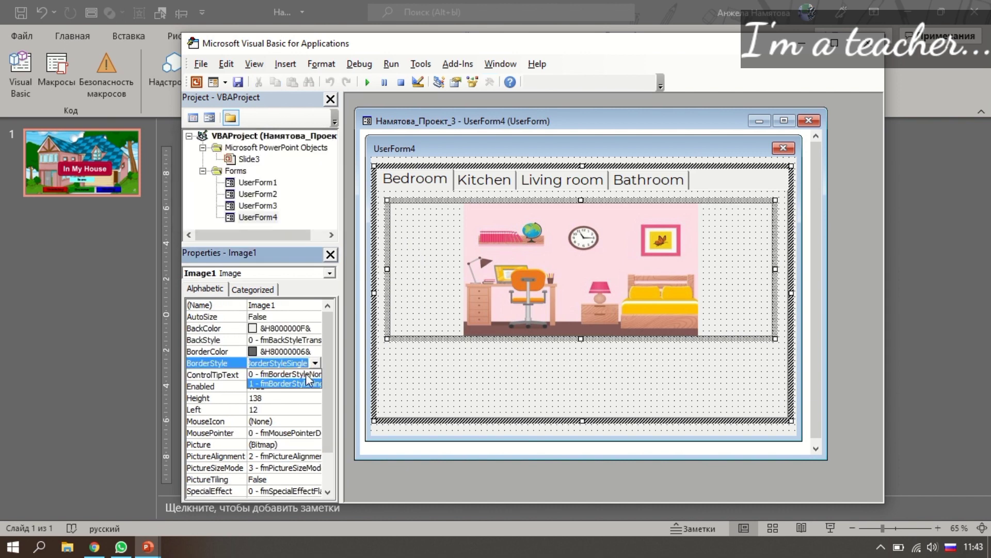
click(306, 374)
click(393, 372)
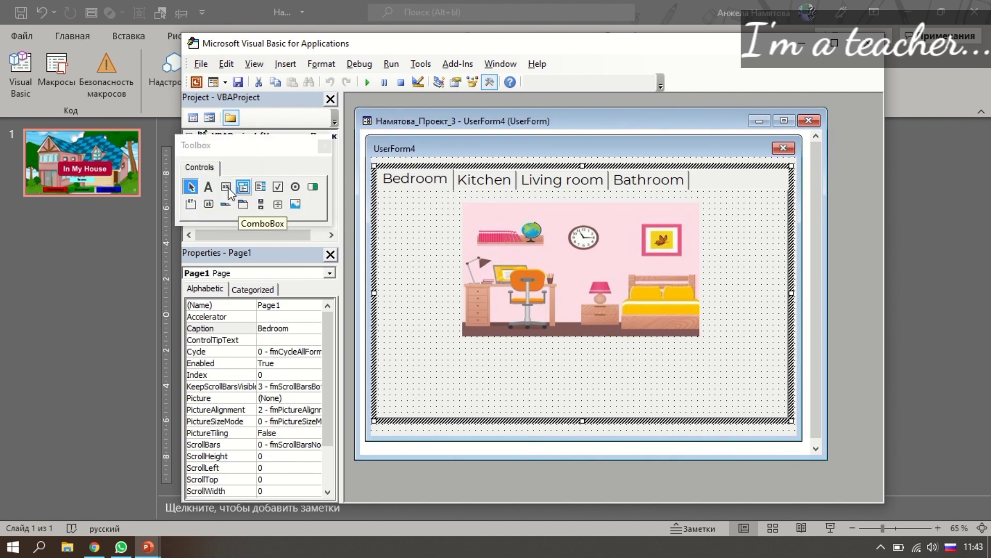
click(208, 186)
mouse_move(399, 345)
mouse_down()
mouse_move(643, 387)
mouse_move(764, 391)
mouse_up()
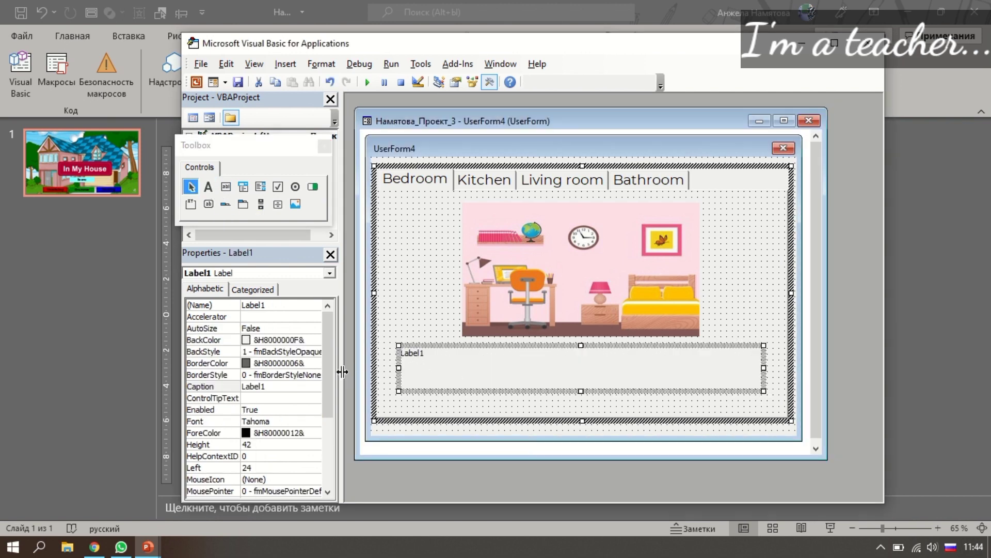
Type the label caption 'This is my bedroom.'.
click(222, 386)
text(Ep)
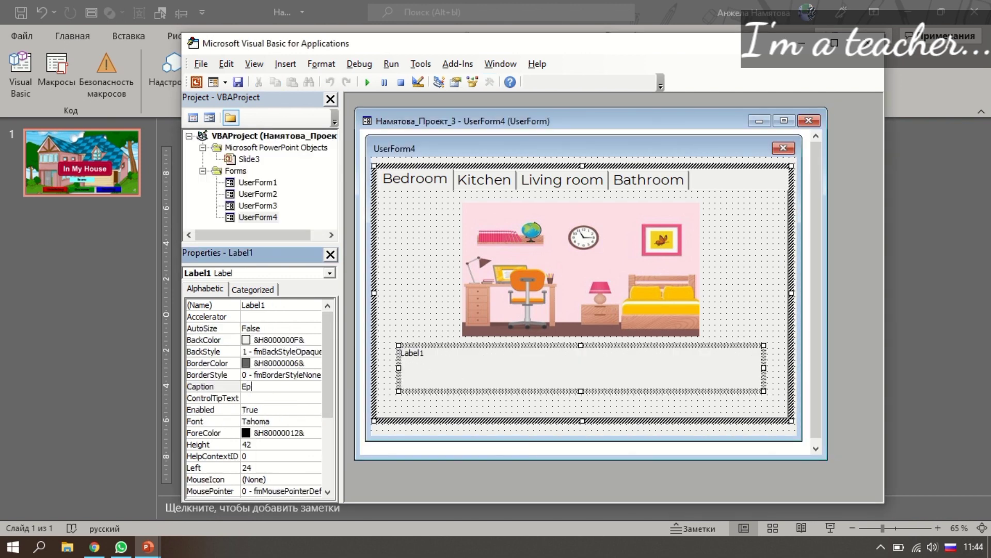
key(BackSpace)
key(BackSpace)
key(alt+shift)
text(This is)
text( my bedroom.)
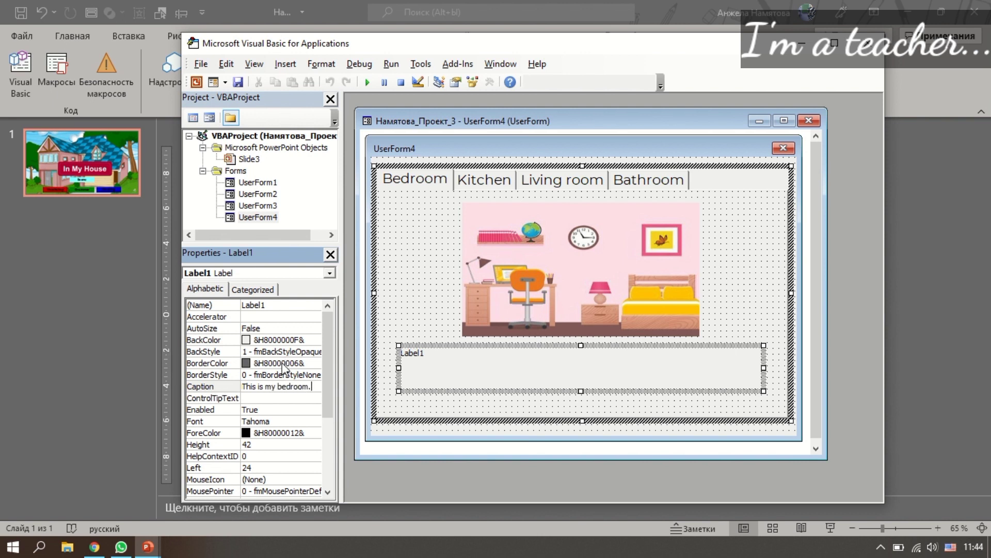
Set the label font to Montserrat, bold, size 24.
click(311, 422)
click(314, 423)
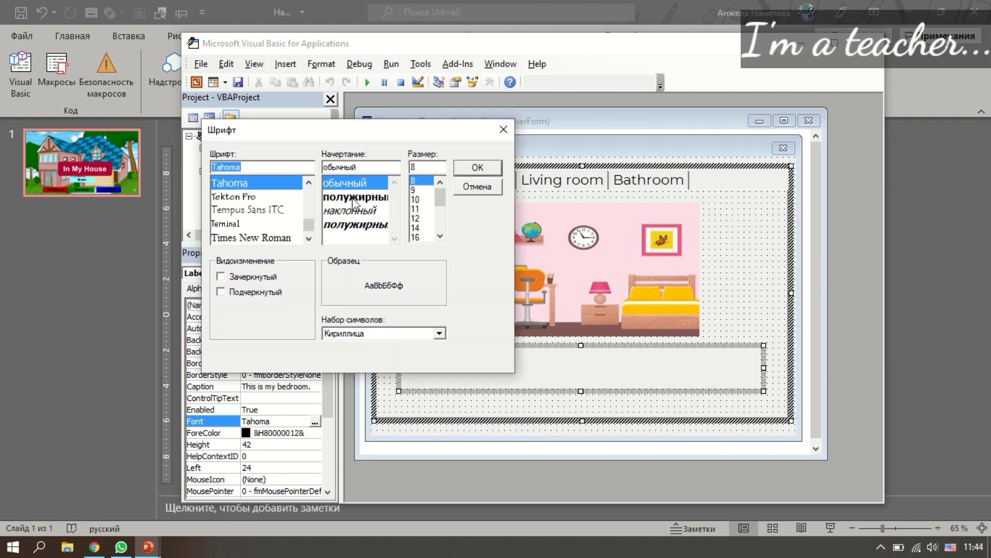
text(mont)
click(217, 185)
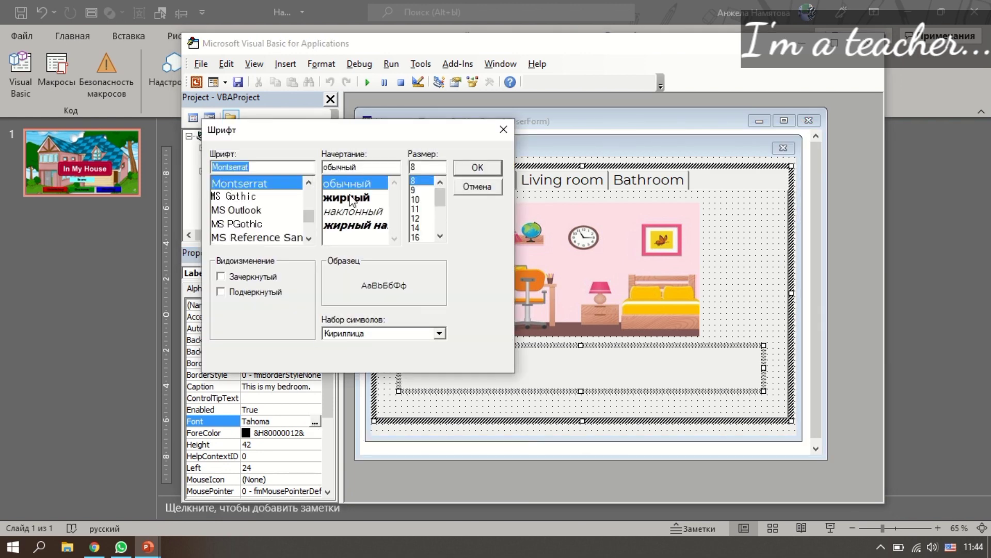
click(354, 197)
scroll(421, 222, down, 2)
click(418, 221)
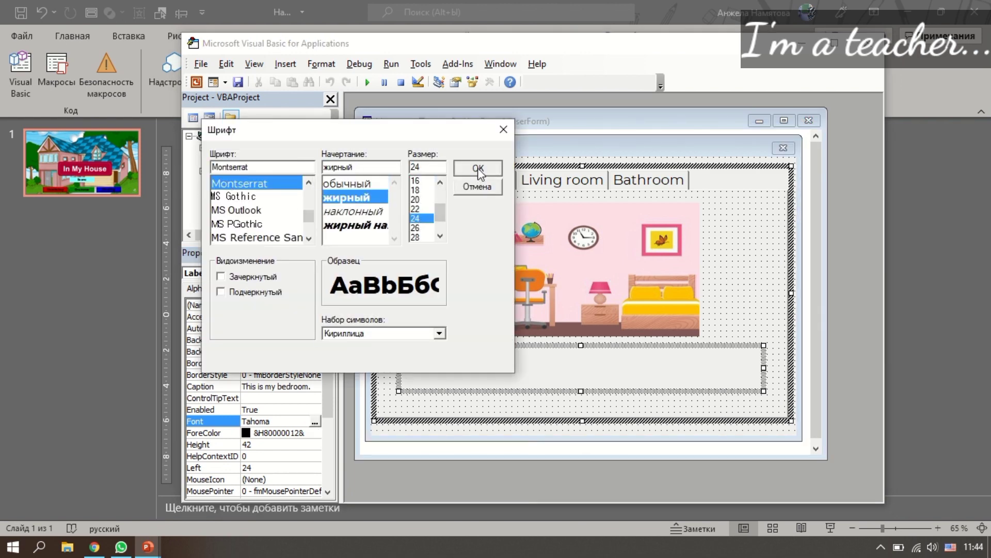
click(477, 167)
Centre the caption text and set the label's BackStyle to 0 - fmBackStyleTransparent.
scroll(267, 454, down, 1)
scroll(267, 455, down, 2)
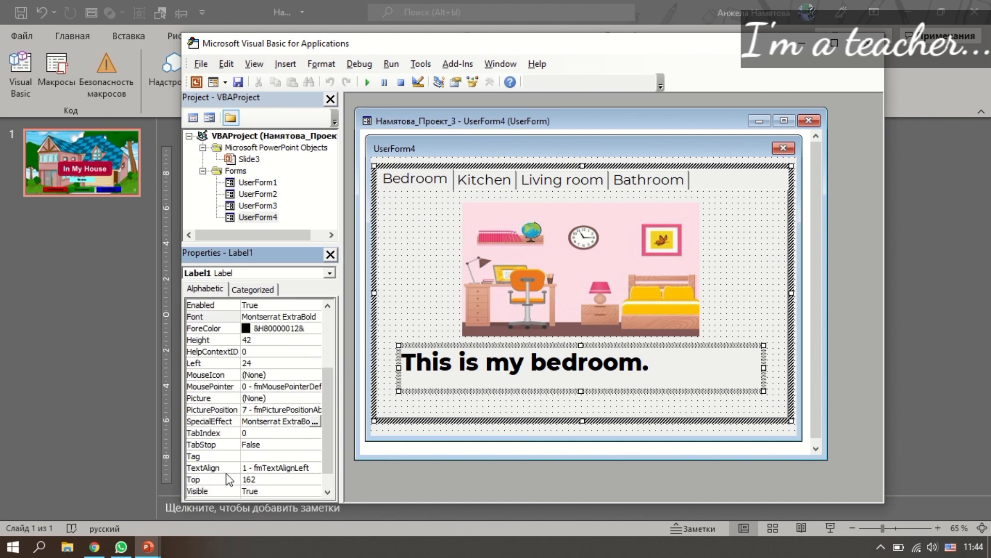
click(270, 469)
click(315, 467)
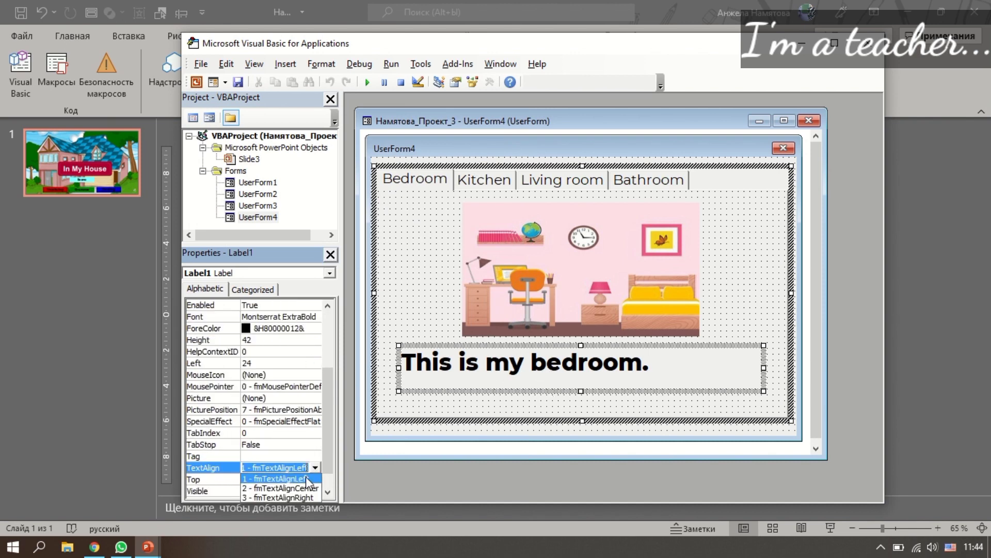
click(279, 485)
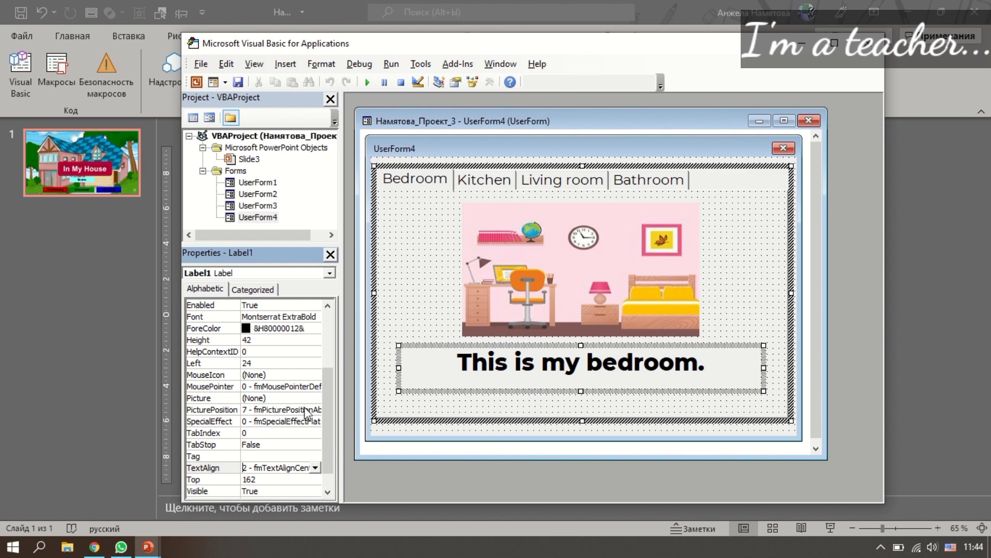
scroll(267, 399, up, 3)
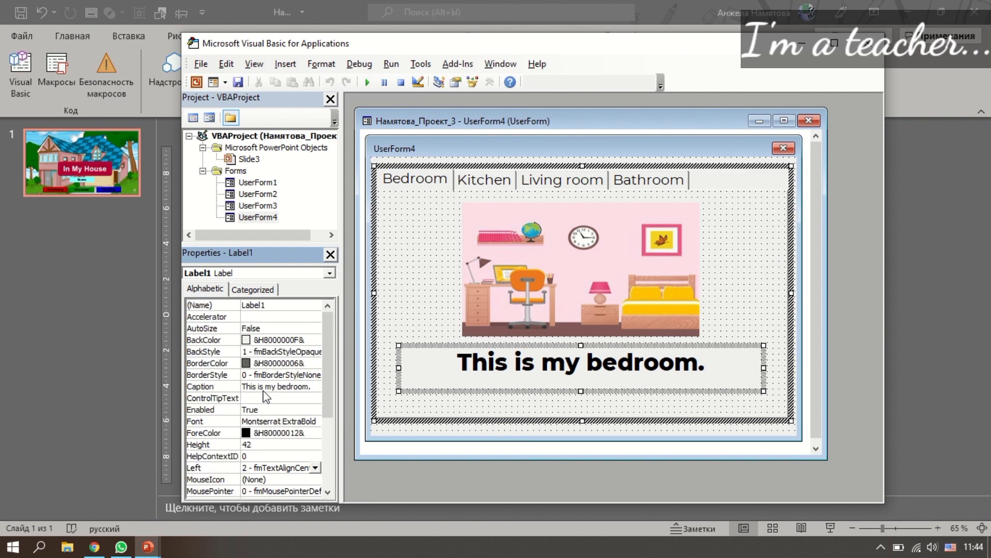
click(284, 353)
click(315, 352)
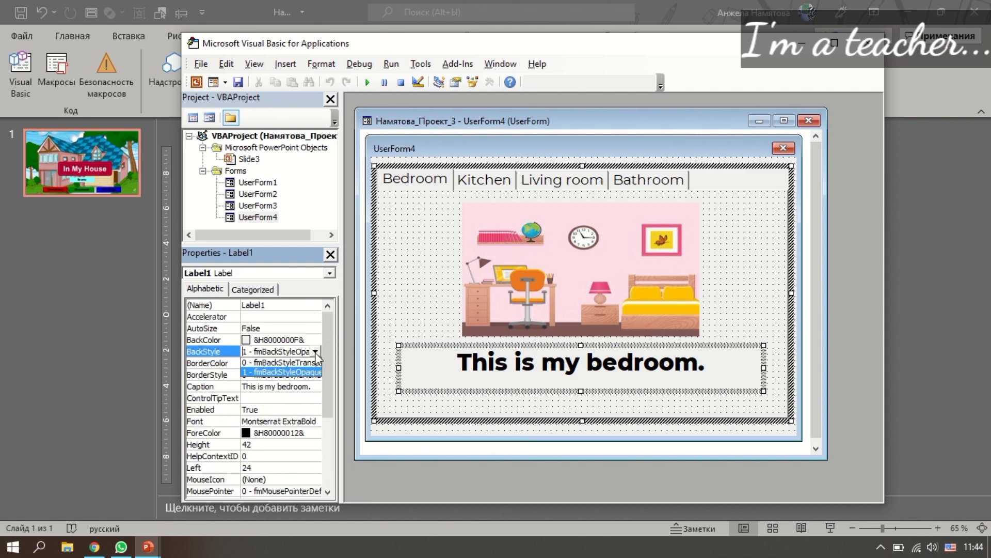
click(310, 363)
click(578, 400)
click(605, 375)
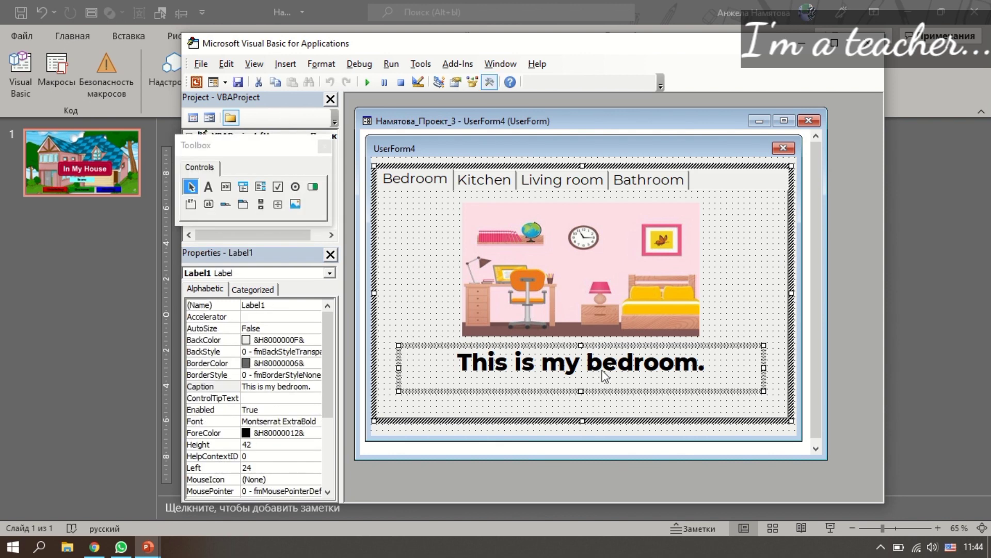
Nudge the bedroom caption lower, then copy the bedroom picture and caption together.
drag(605, 375, 606, 397)
click(726, 325)
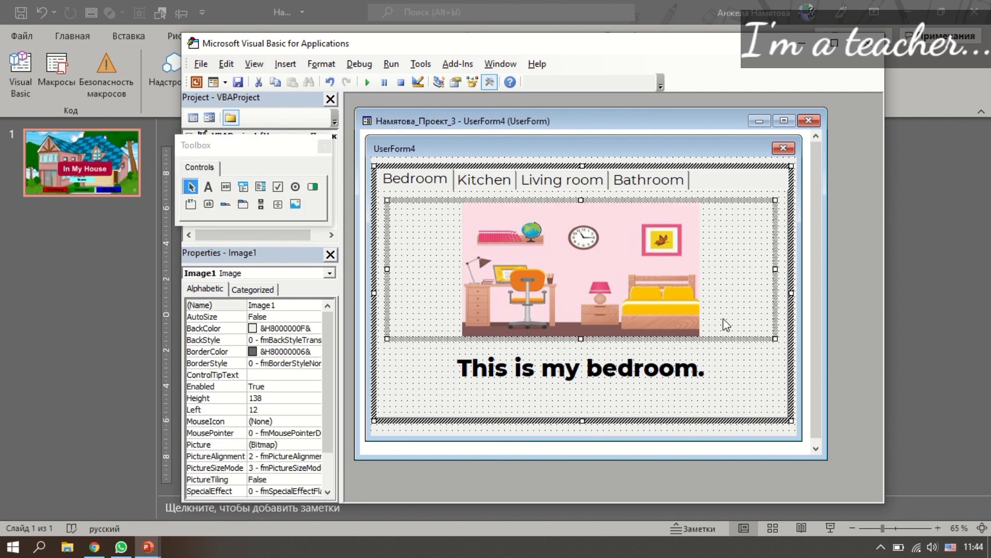
click(757, 368)
click(638, 292)
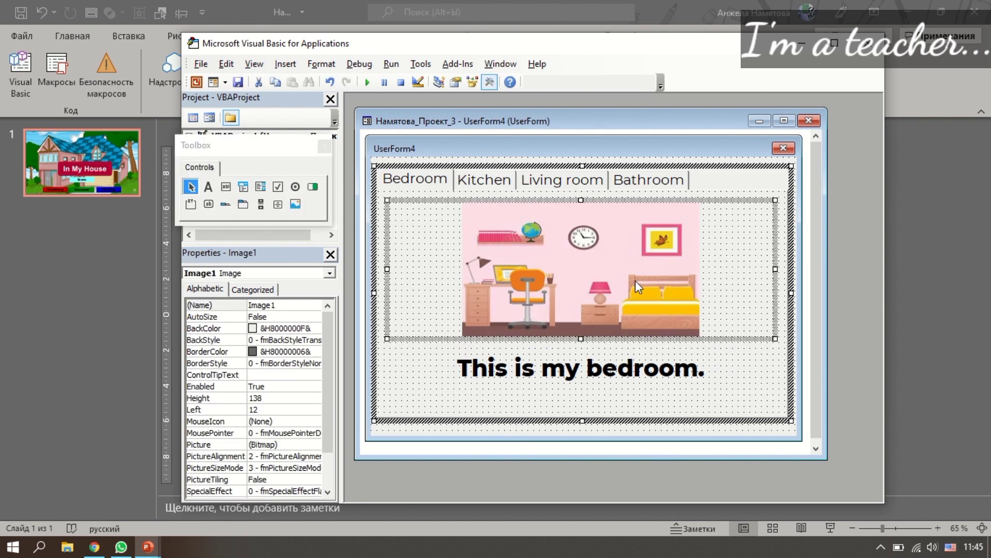
ctrl+click(624, 373)
right_click(631, 352)
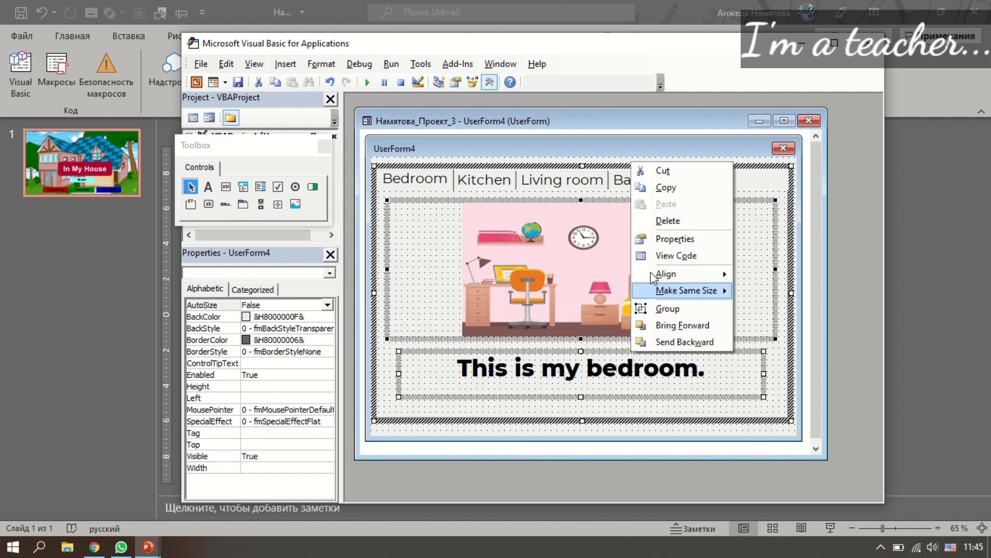
click(666, 187)
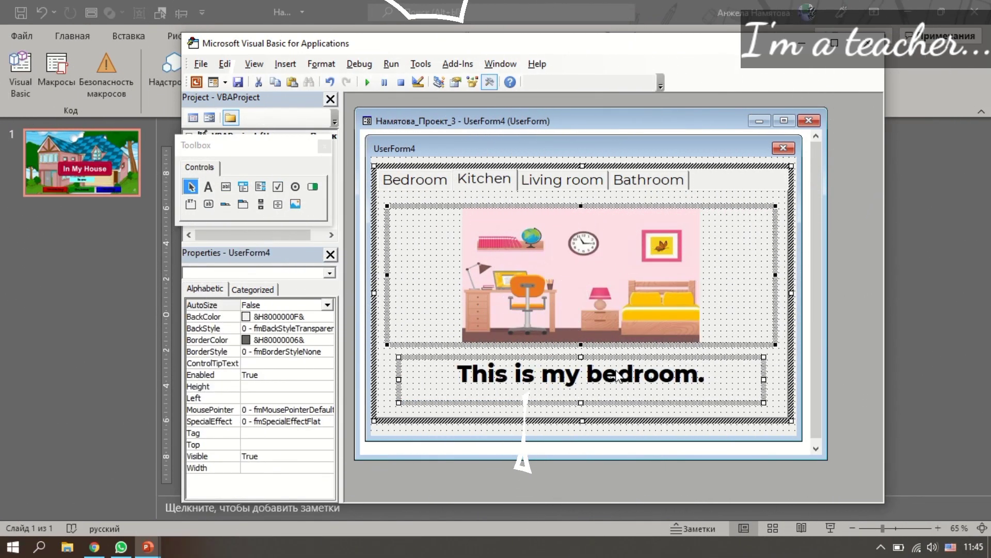
Change the Kitchen page caption to 'our kitchen' and load the kitchen picture.
click(617, 377)
drag(541, 374, 698, 373)
text(our kitche)
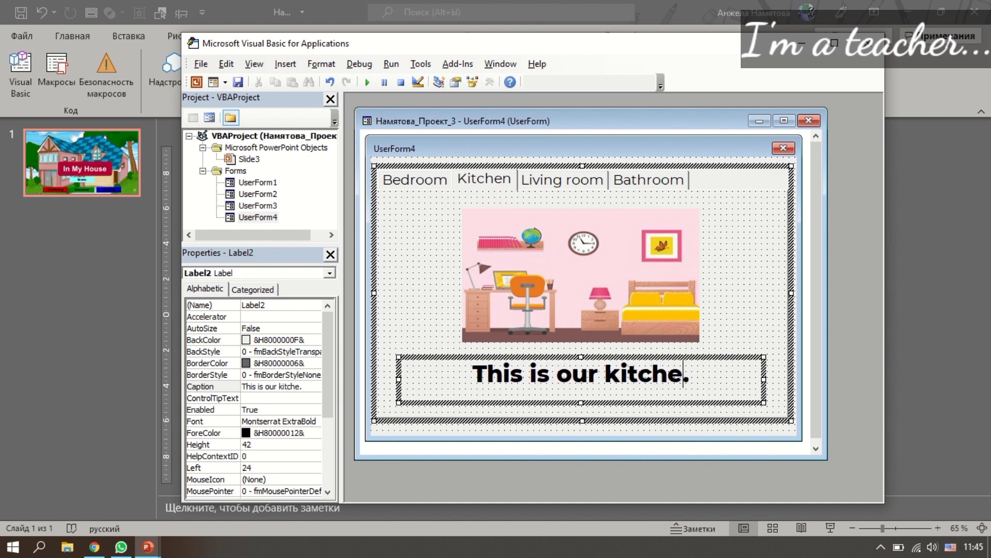
text(n)
click(581, 274)
click(279, 444)
click(315, 445)
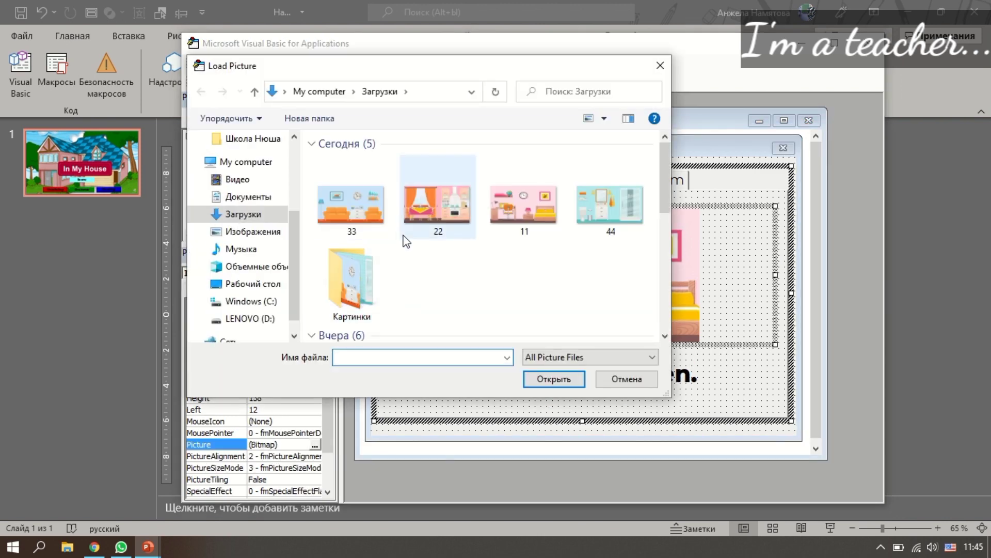
double_click(439, 217)
Set the Living room page caption to 'our living room.' and load the living room picture.
click(562, 179)
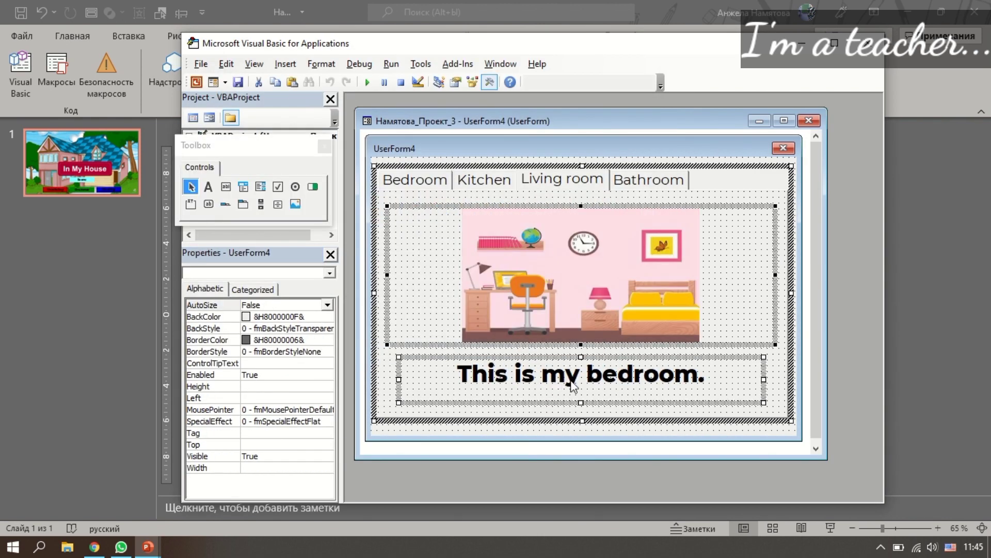
click(572, 385)
drag(540, 373, 698, 373)
text(our li)
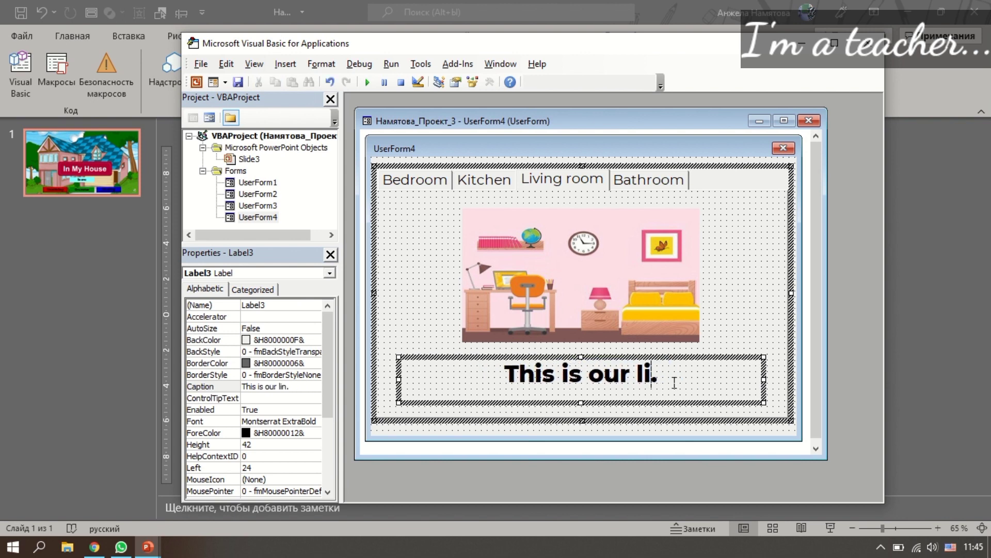
text(ving room.)
click(581, 274)
click(274, 445)
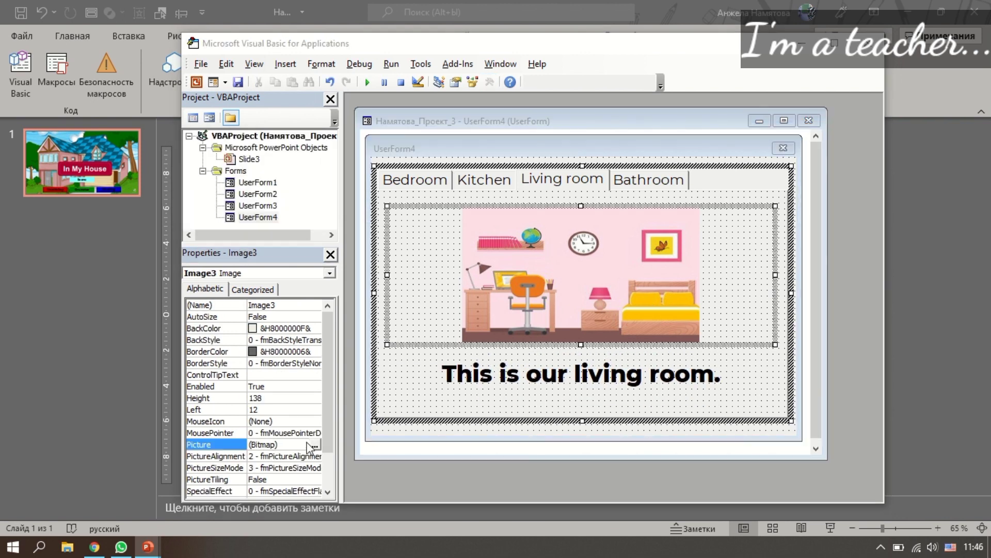
click(314, 445)
double_click(407, 206)
Paste onto the Bathroom page, caption it 'our bathroom', load the bathroom picture, and close the editor.
click(649, 179)
key(ctrl+v)
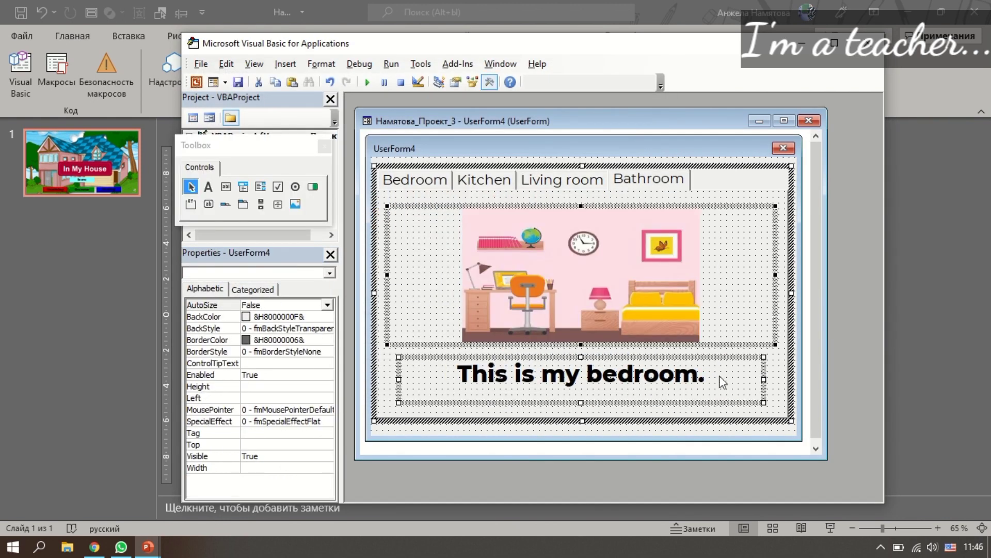
click(723, 382)
drag(541, 373, 698, 373)
text(ou)
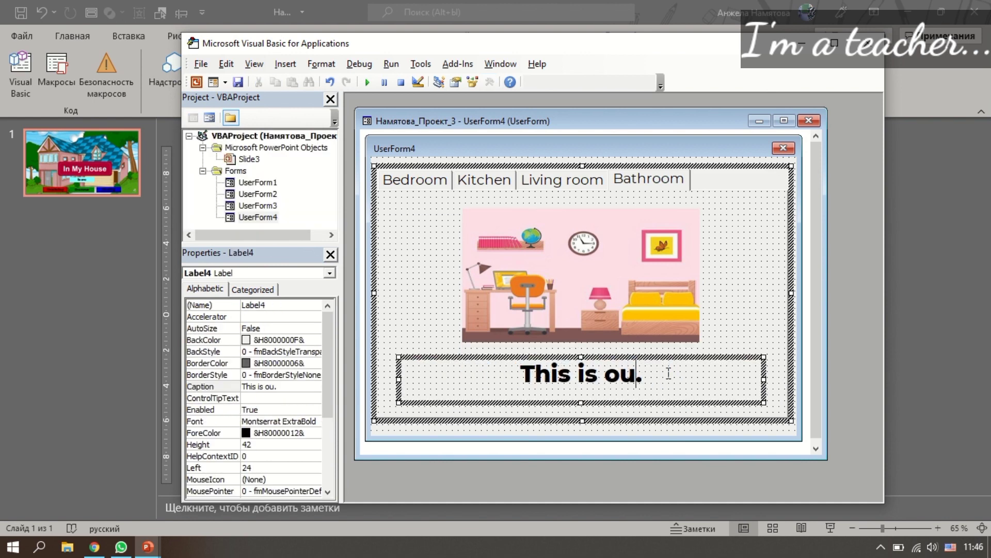
text(r bathroom)
click(572, 291)
click(284, 445)
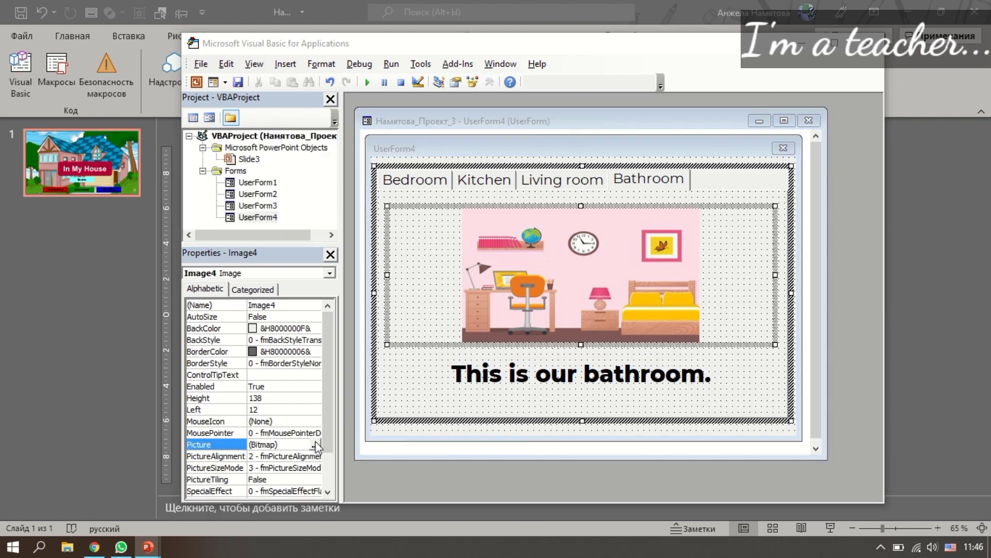
click(314, 445)
double_click(607, 198)
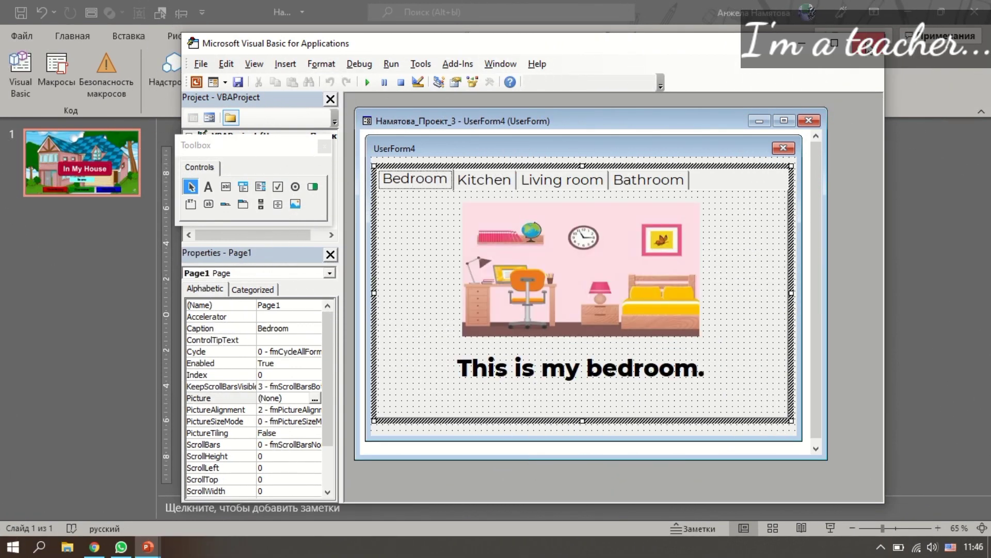
click(873, 43)
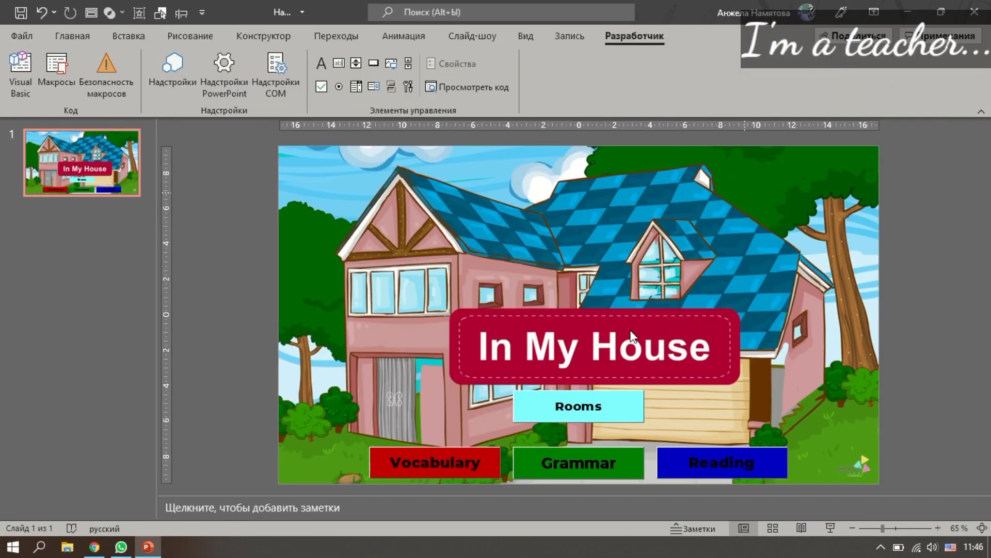
Make the Rooms button's CommandButton4_Click code run UserForm4.Show, then close the code window and editor.
click(598, 410)
double_click(598, 408)
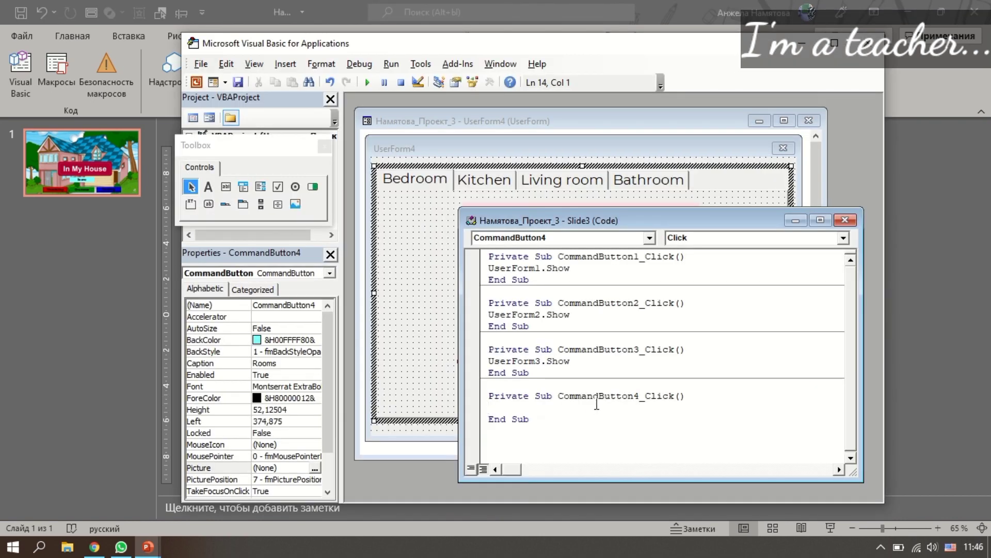
drag(509, 225, 510, 211)
text(UserF)
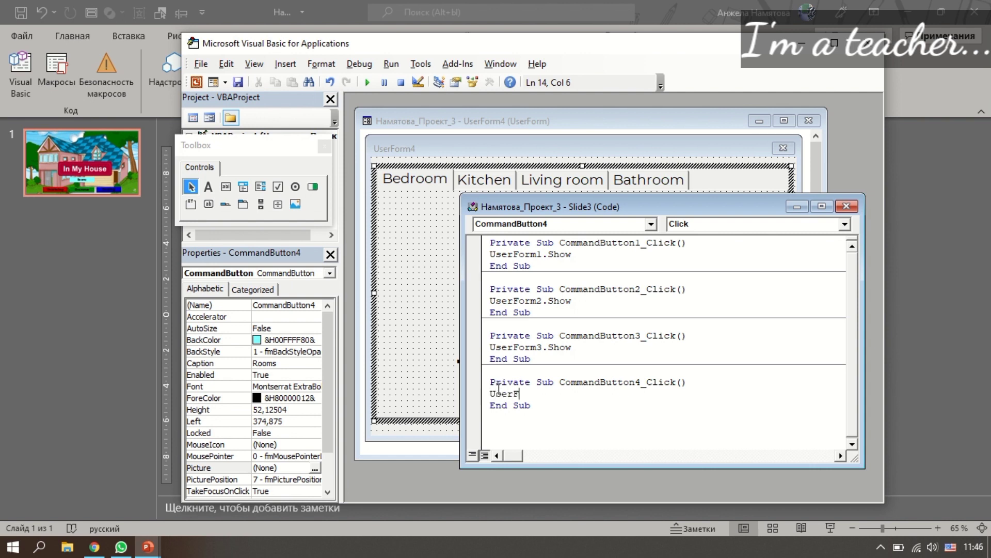
text(orm4)
text(.S)
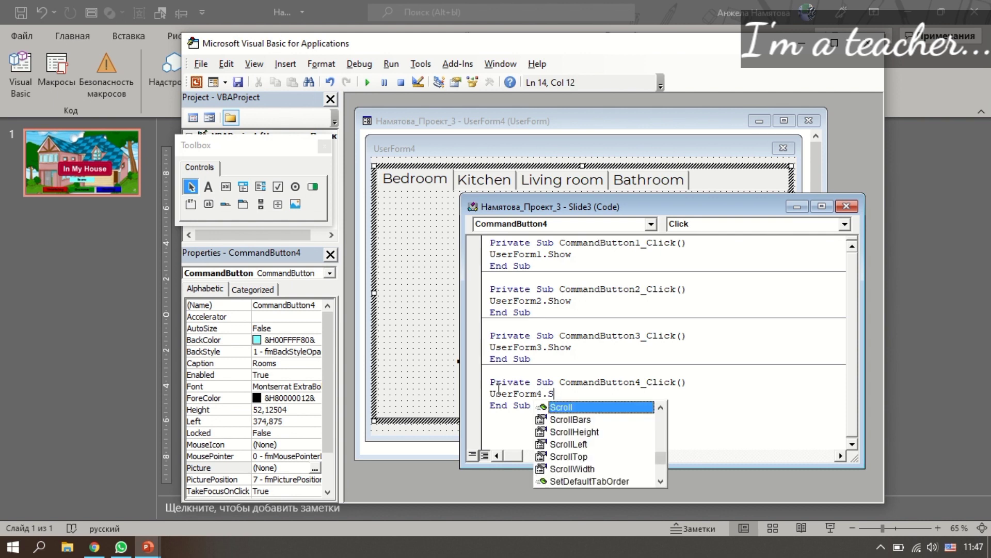
text(how)
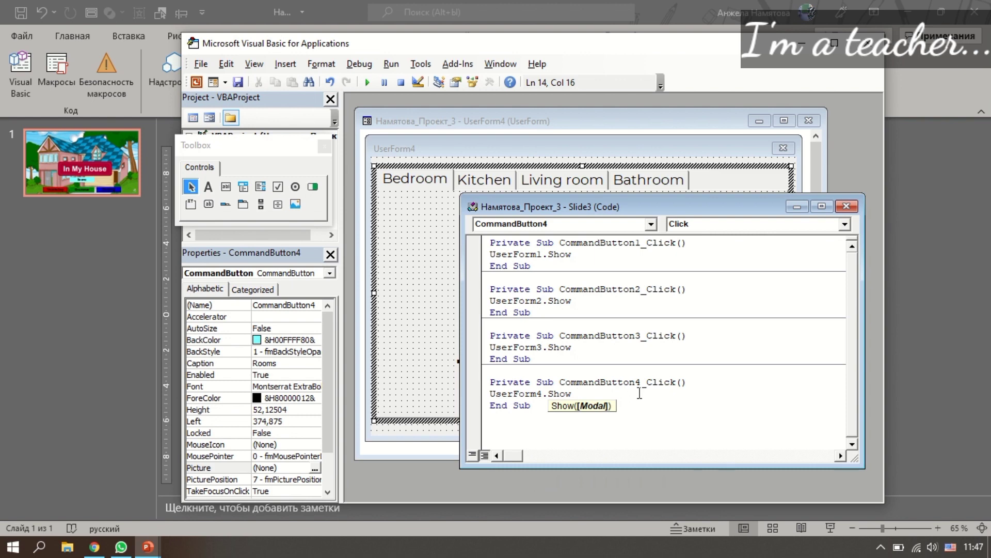
key(BackSpace)
click(695, 384)
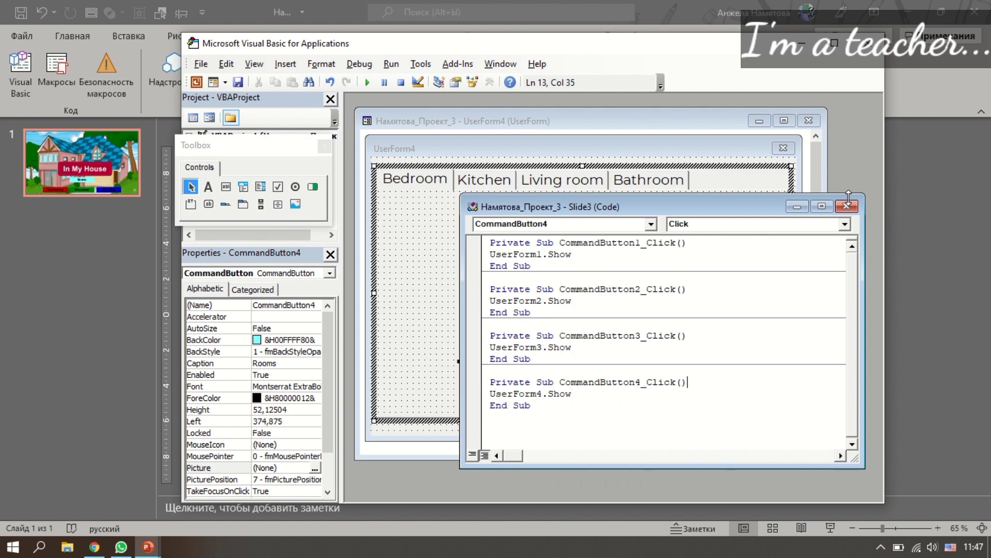
click(846, 207)
click(872, 44)
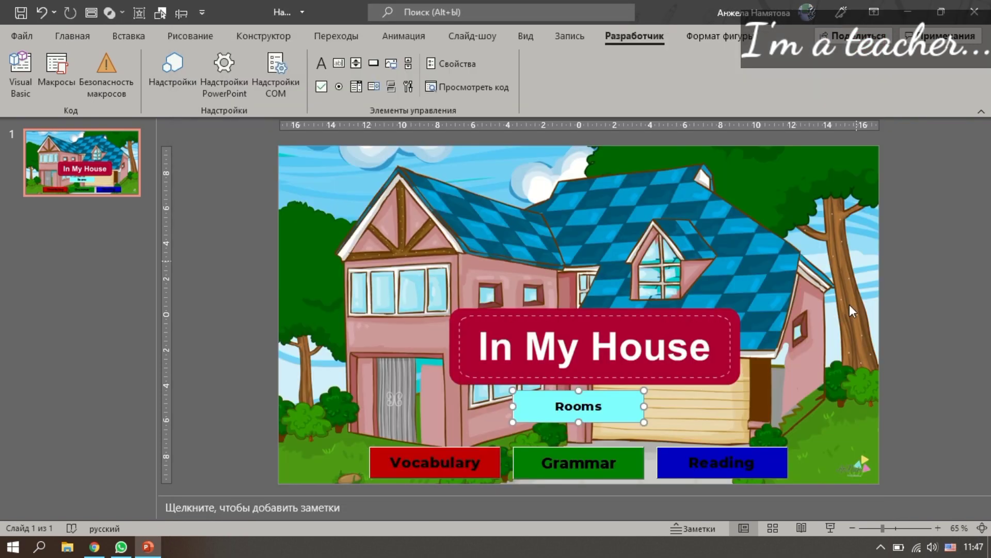
Start the slide show and open the rooms form from the Rooms button.
click(897, 352)
click(826, 526)
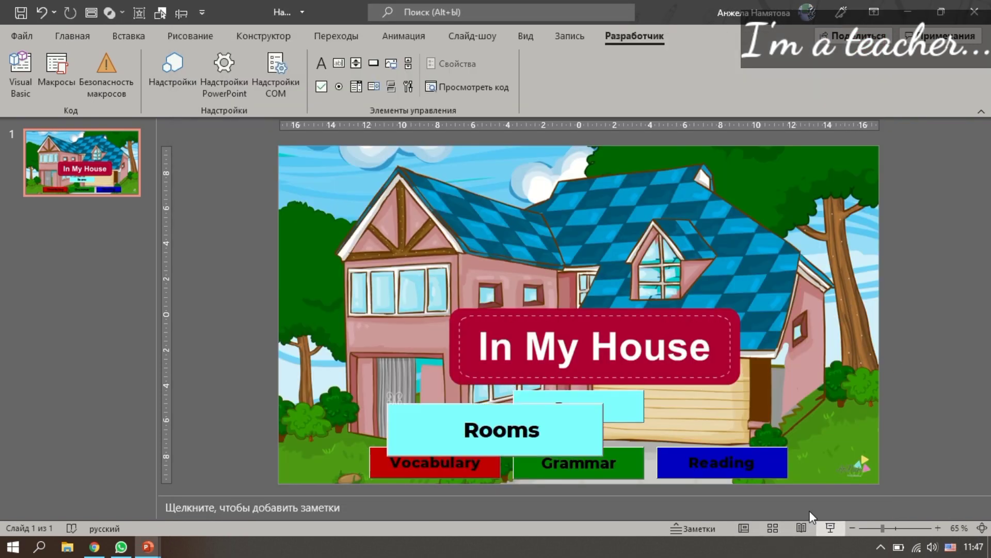
click(512, 433)
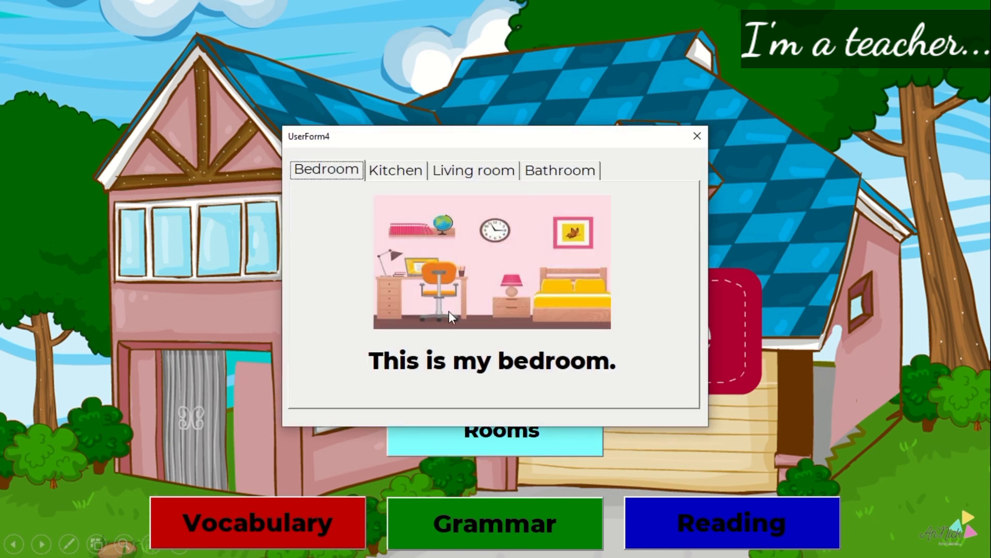
Check the Kitchen, Living room, Bathroom and Bedroom tabs, then close the form, reopen it and close it again.
click(417, 172)
click(455, 172)
click(560, 175)
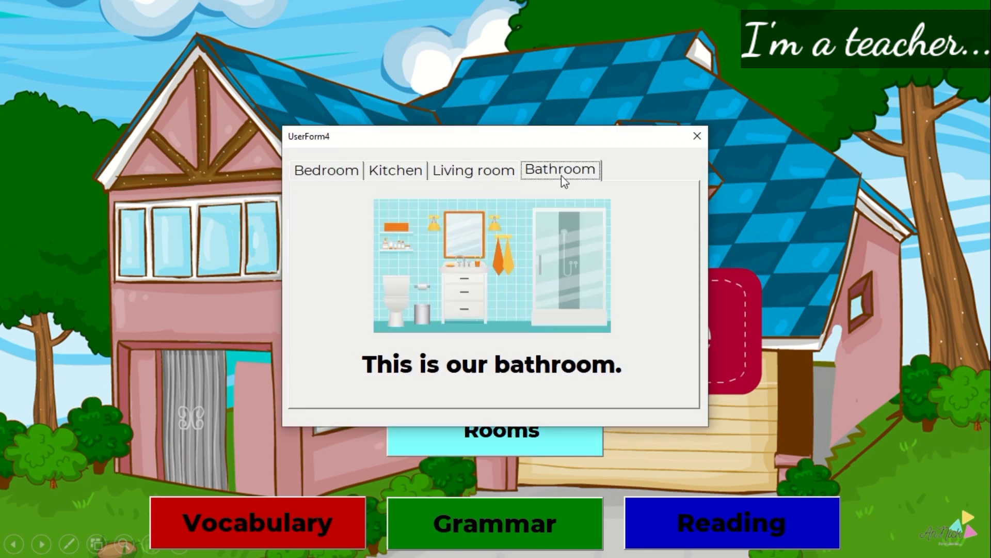
click(354, 175)
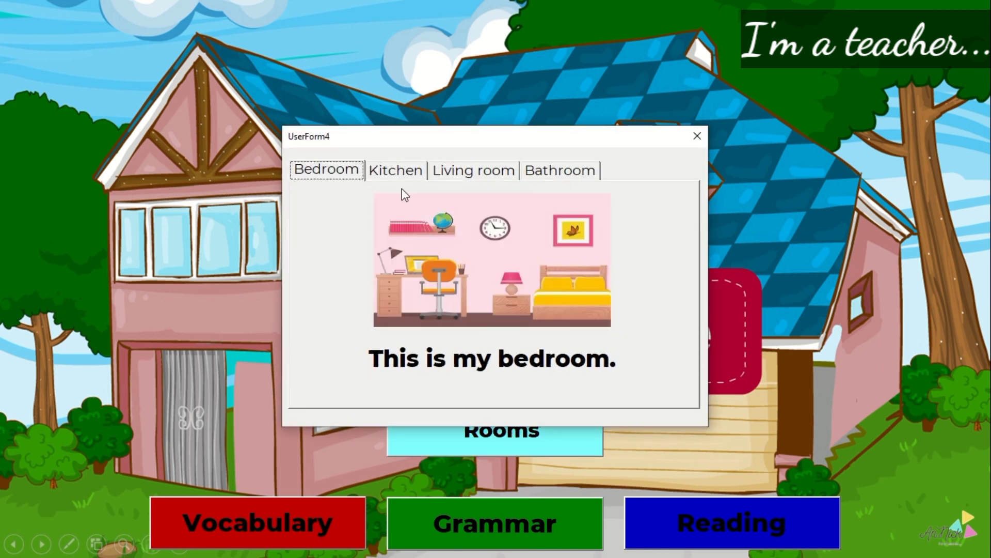
click(697, 136)
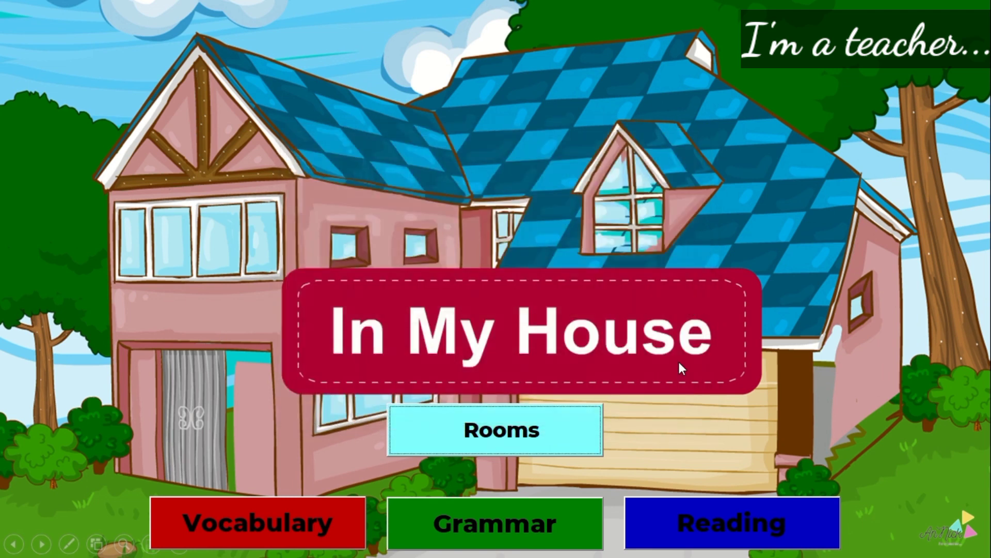
click(572, 420)
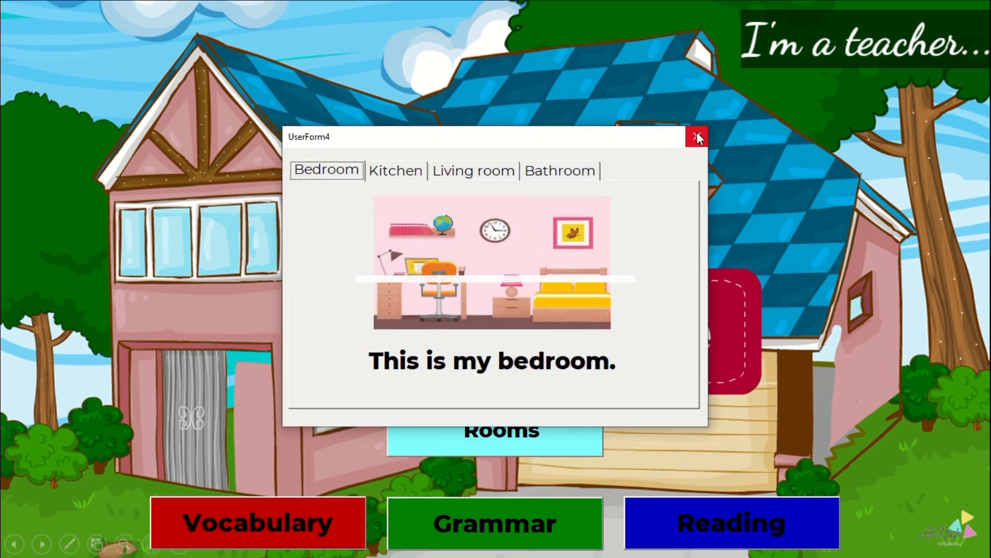
click(697, 135)
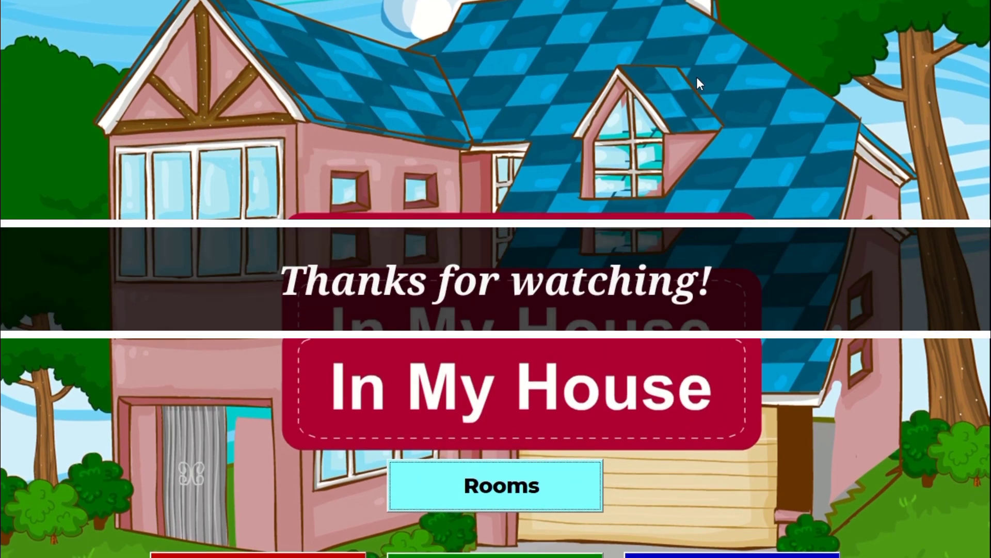